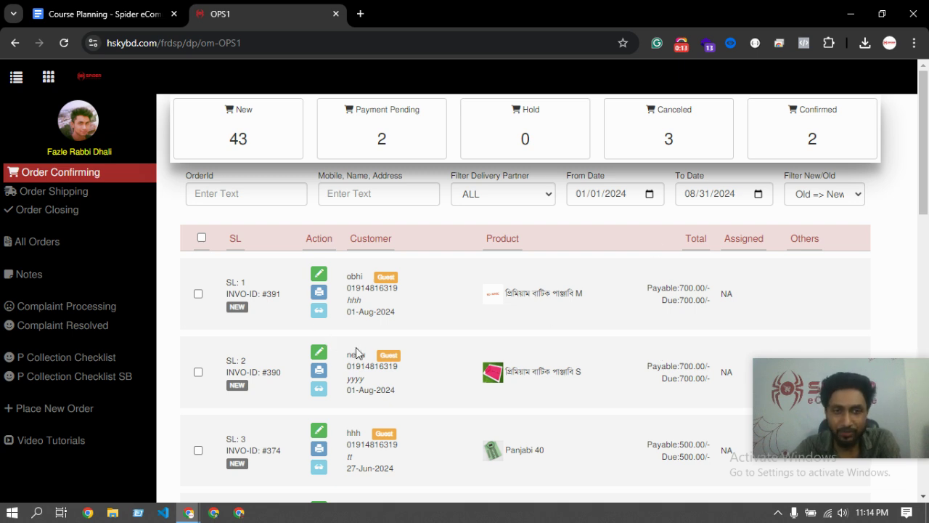
Step: Look over the new orders in Order Confirming and the orders in Order Shipping, ending back in Order Confirming
scroll(356, 353, "down", 3)
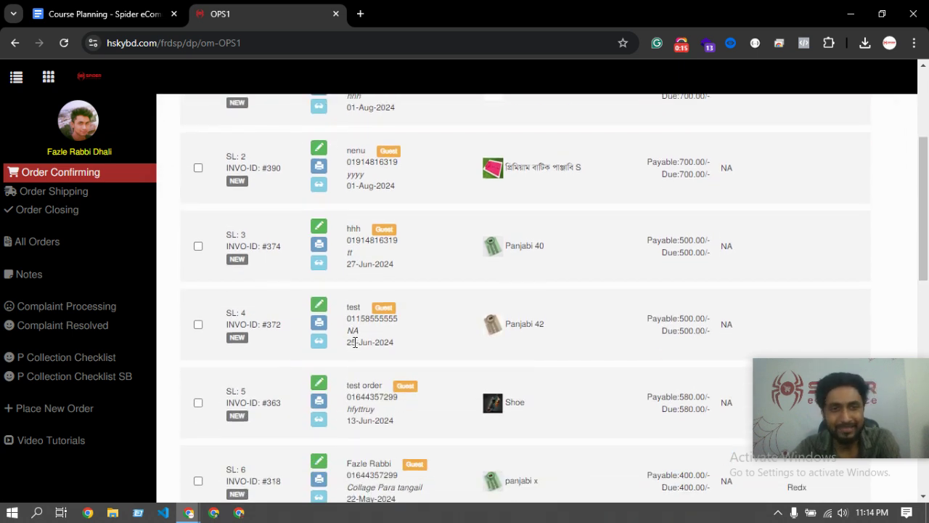
scroll(331, 315, "up", 3)
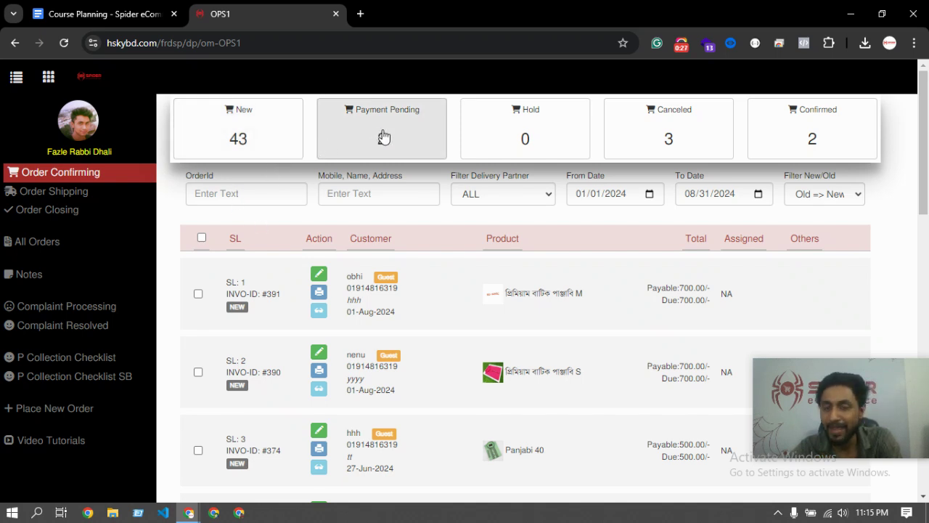
left_click(54, 191)
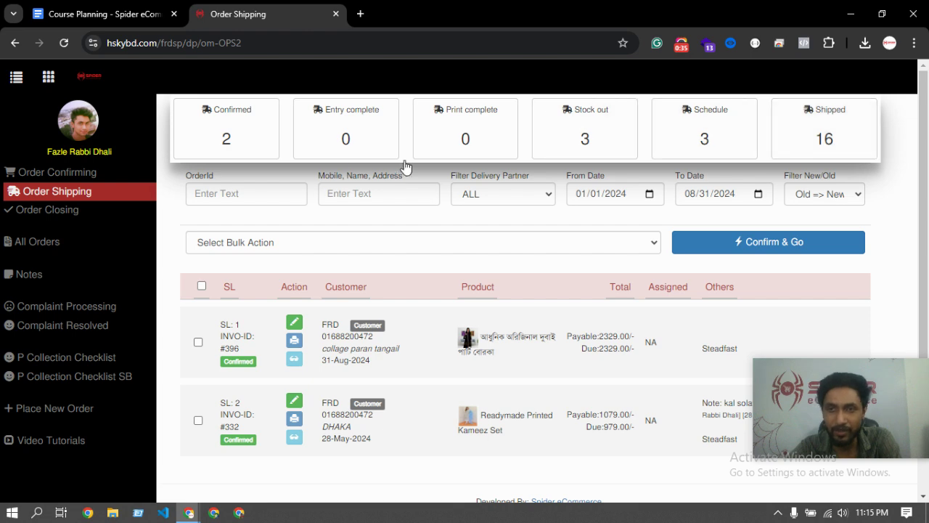
left_click(44, 172)
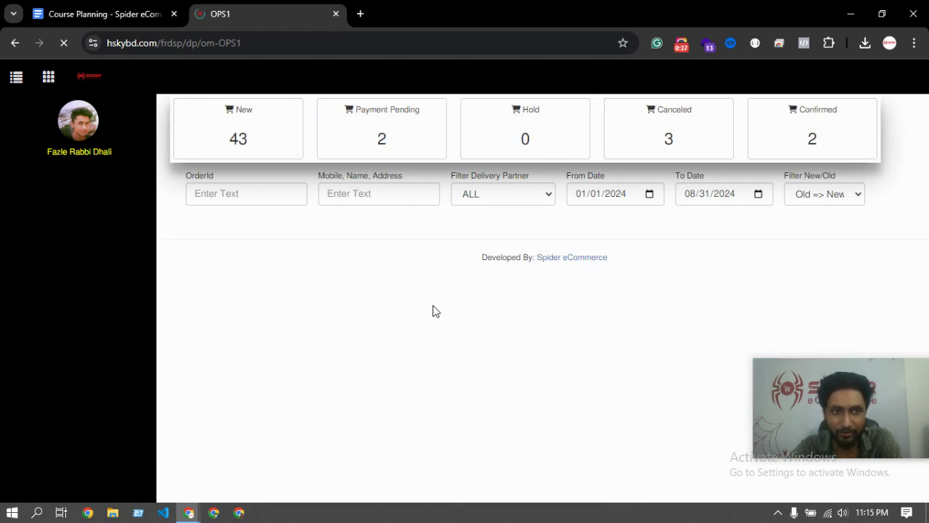
scroll(312, 334, "down", 7)
scroll(317, 338, "up", 7)
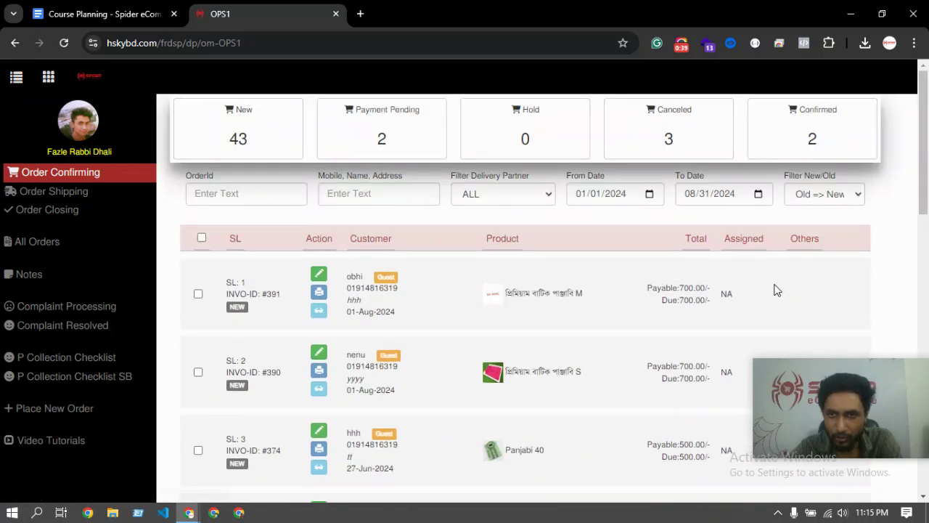
Step: Filter the orders to Confirmed and open the 31-Aug-2024 order's invoice for editing
left_click(813, 131)
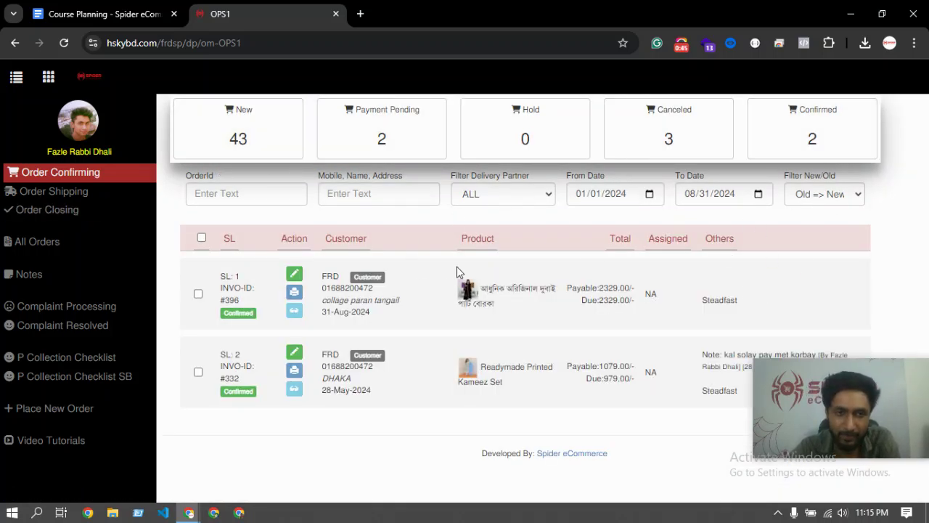
left_click(295, 276)
scroll(551, 292, "down", 4)
scroll(549, 292, "up", 4)
scroll(581, 290, "down", 2)
scroll(651, 266, "up", 1)
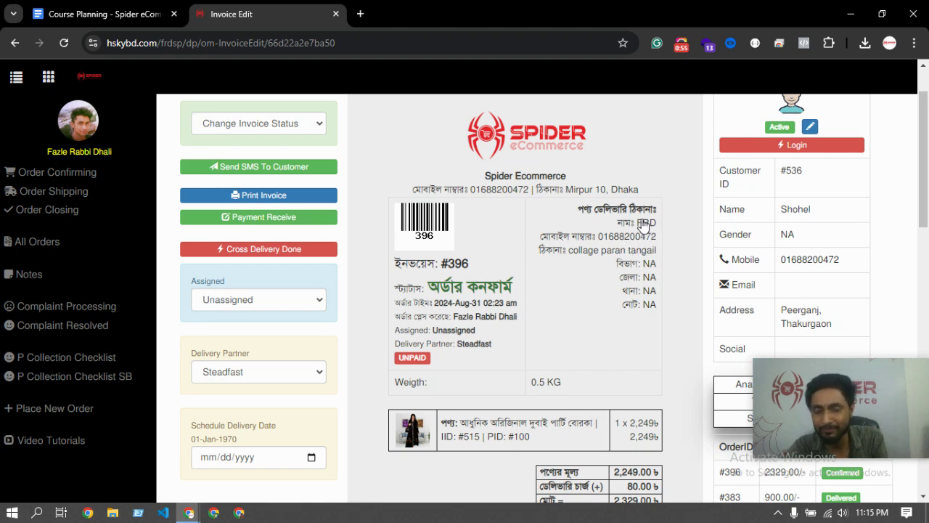
Step: Examine the delivery address section of the confirmed order's invoice
scroll(632, 232, "up", 1)
scroll(513, 256, "down", 1)
scroll(550, 266, "up", 1)
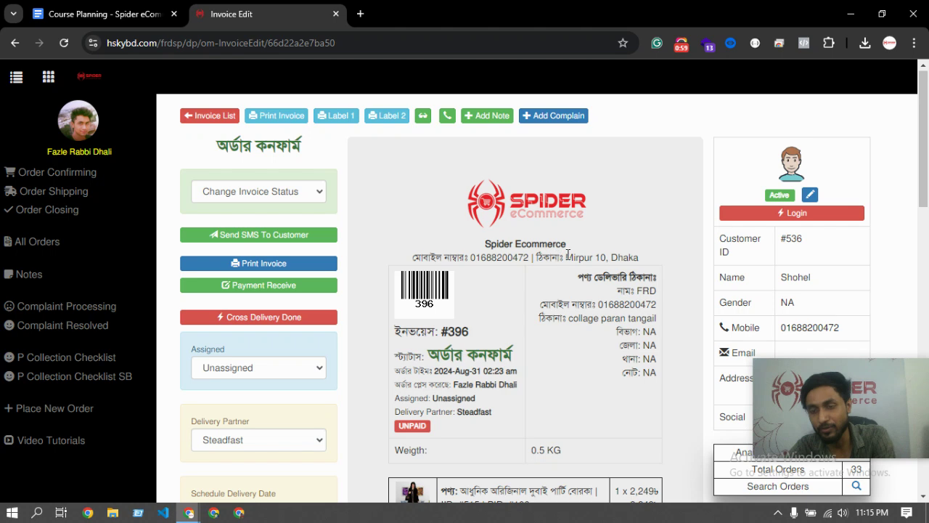
scroll(640, 305, "down", 1)
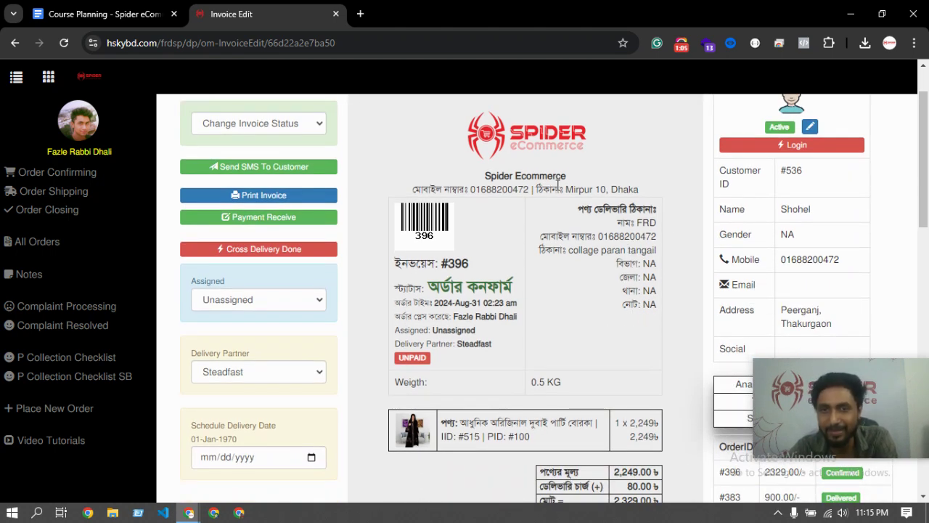
left_click_drag(579, 213, 637, 211)
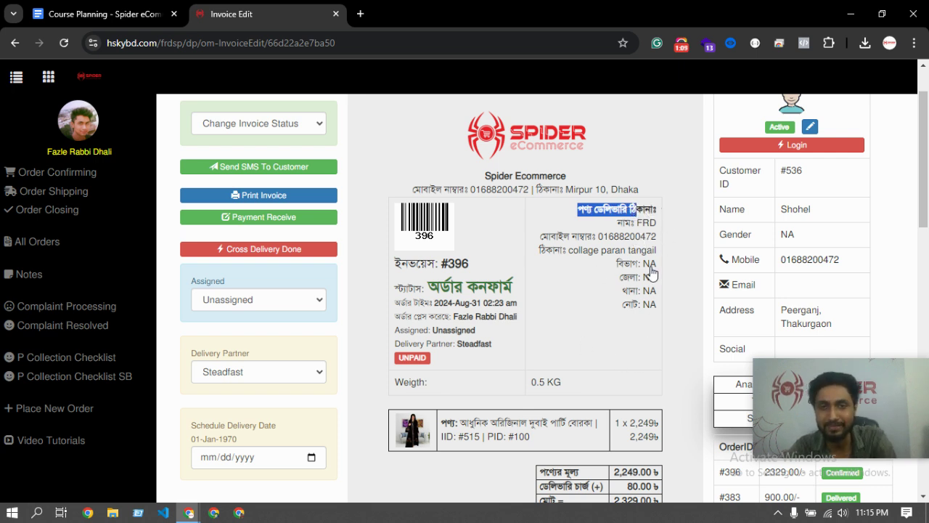
left_click(627, 310)
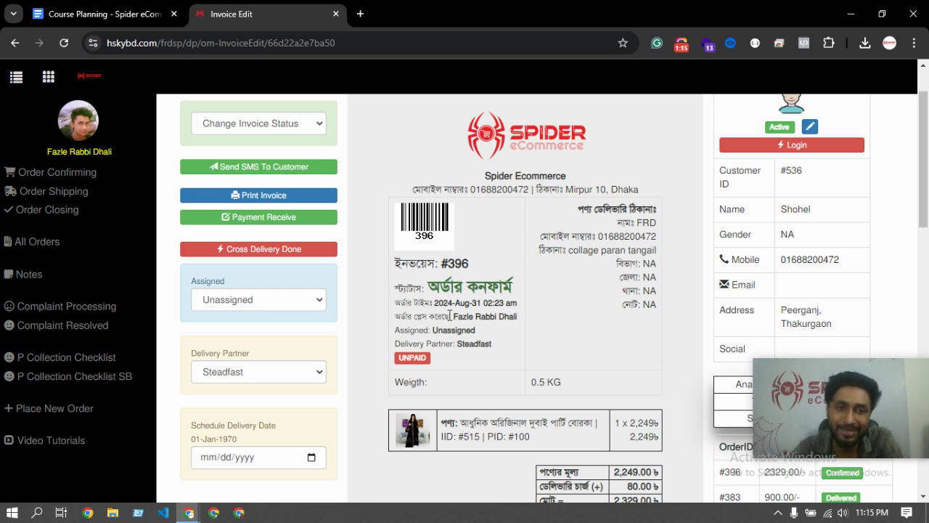
Step: Examine the invoice's product line, delivery charge and price totals along with its order details
scroll(450, 314, "up", 2)
scroll(494, 305, "down", 2)
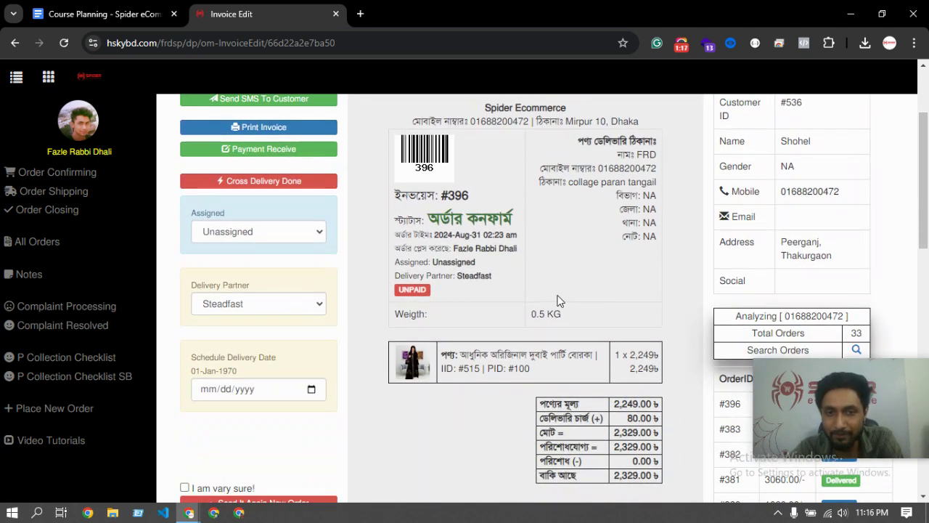
scroll(576, 301, "up", 1)
scroll(646, 350, "down", 3)
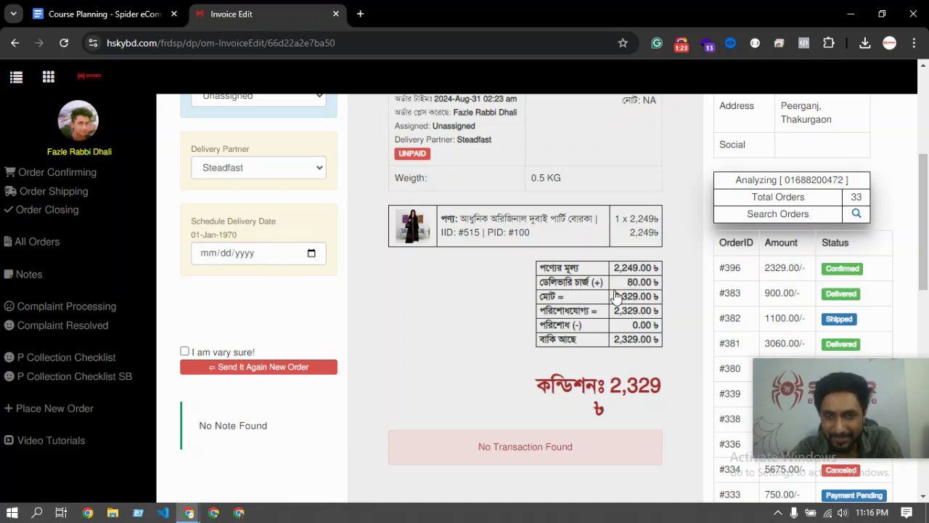
scroll(600, 290, "up", 4)
scroll(557, 300, "down", 2)
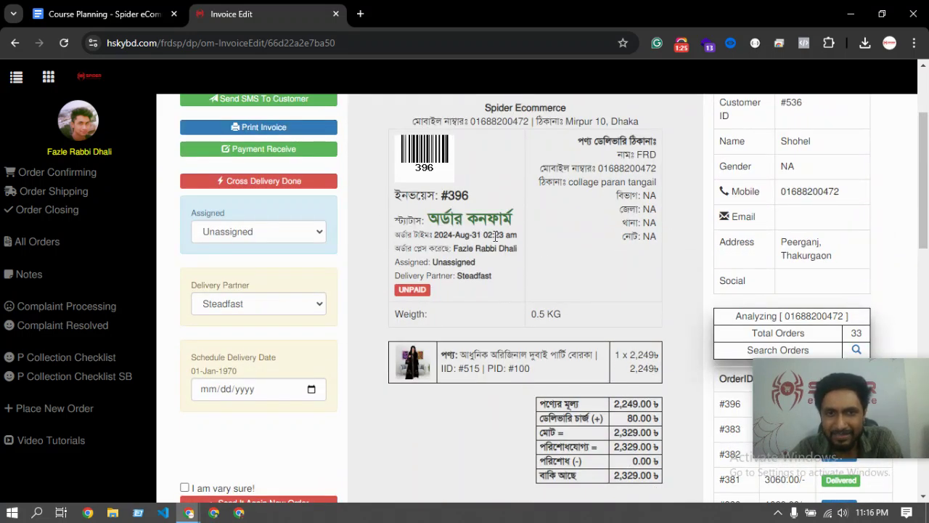
scroll(669, 276, "up", 1)
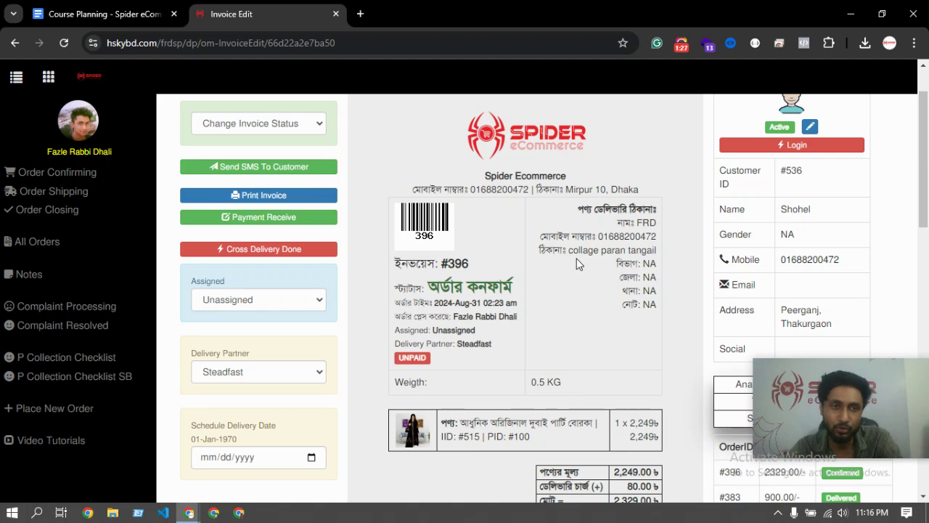
Step: Check the confirmed invoice for address editing options and review its status, delivery partner and resend controls
scroll(425, 219, "up", 1)
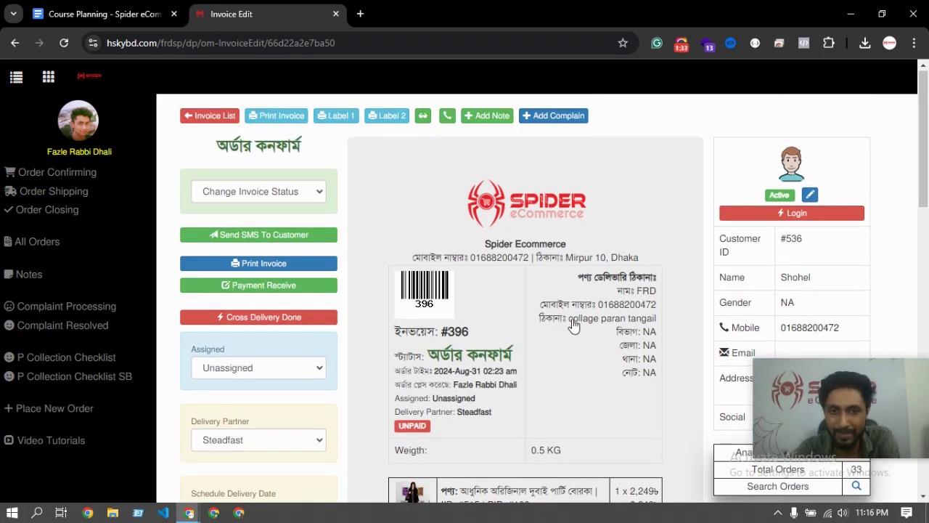
scroll(567, 324, "down", 2)
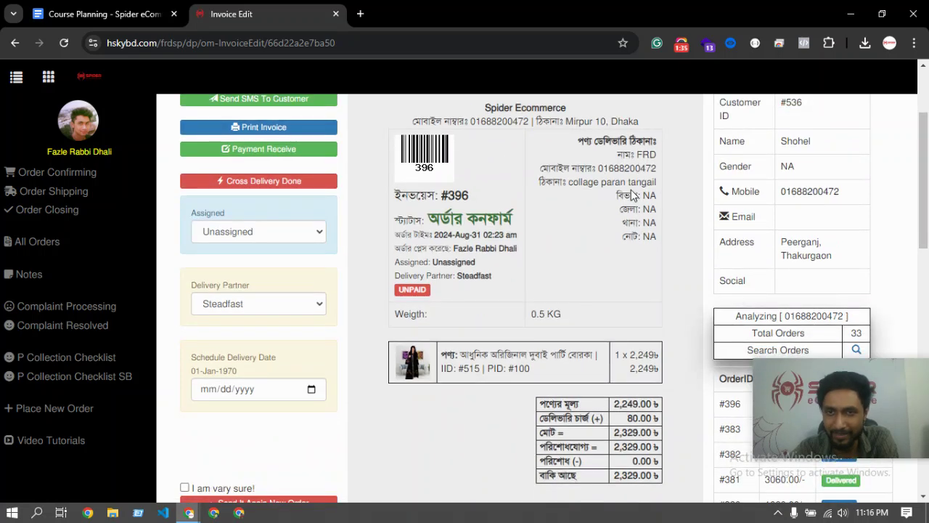
scroll(544, 378, "up", 2)
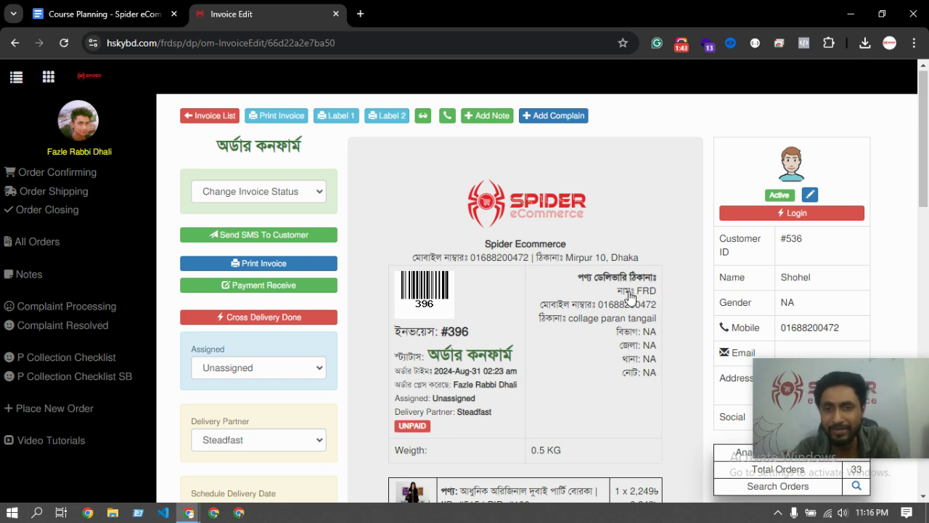
scroll(638, 276, "down", 1)
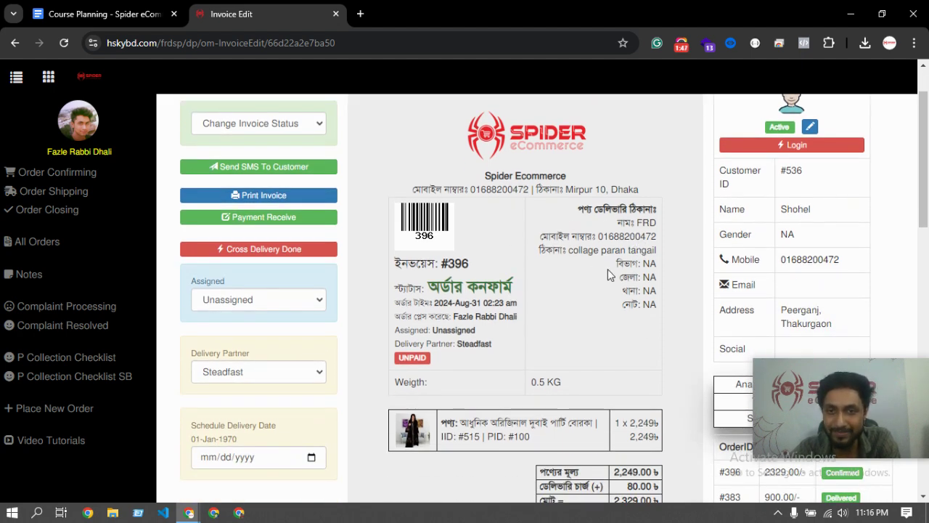
scroll(610, 275, "up", 1)
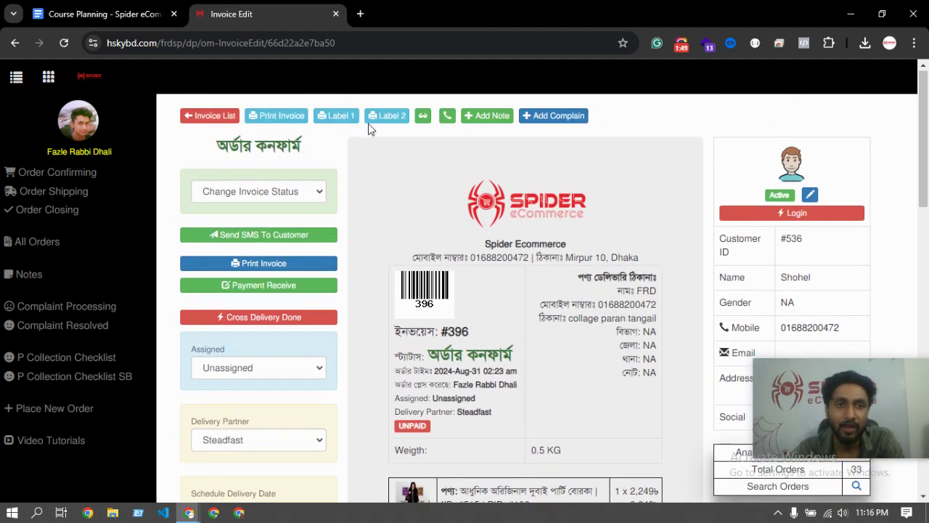
scroll(298, 244, "down", 3)
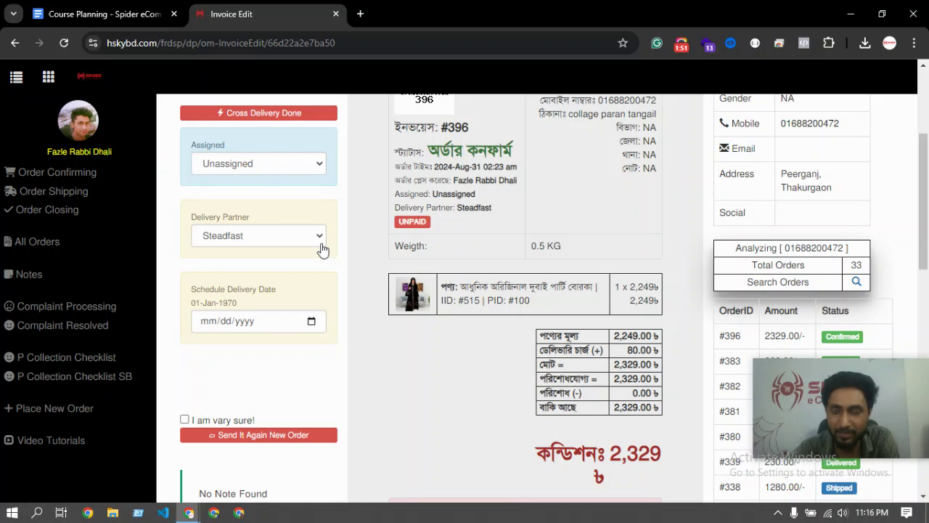
scroll(396, 264, "down", 1)
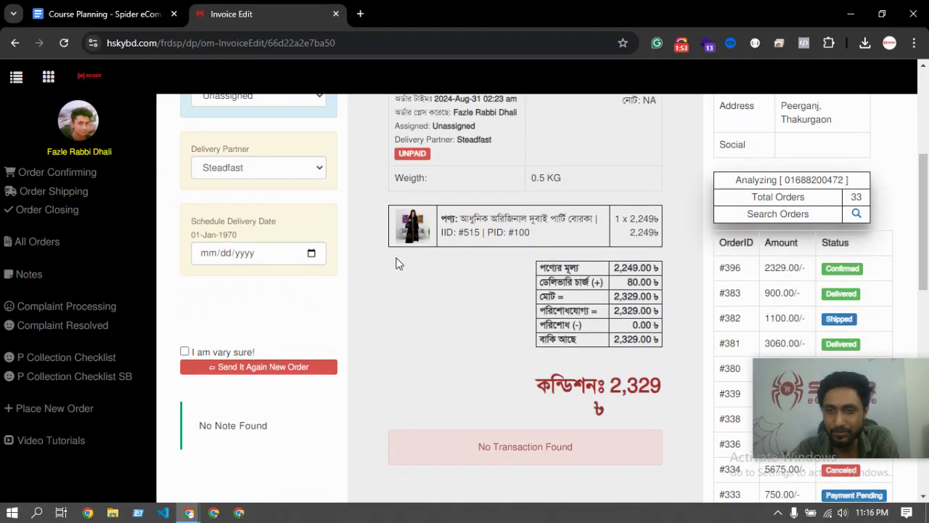
scroll(395, 263, "up", 4)
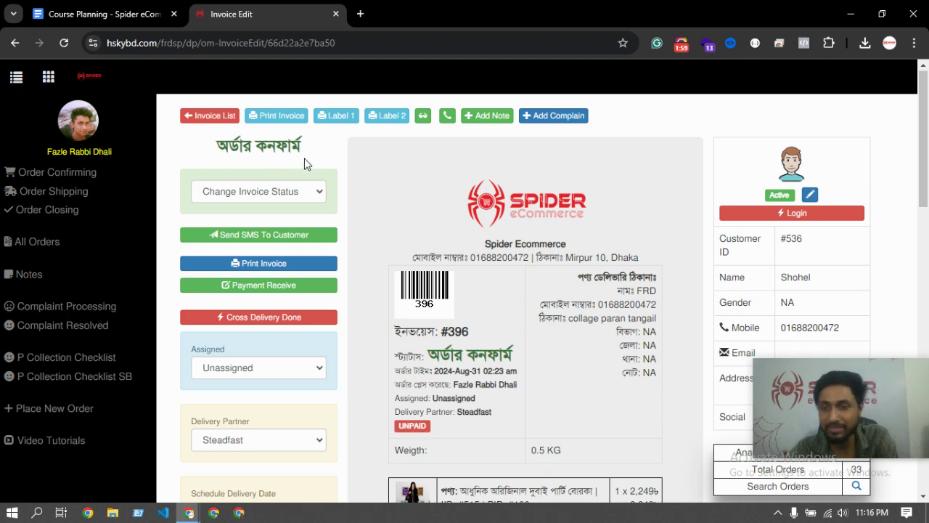
scroll(307, 207, "down", 3)
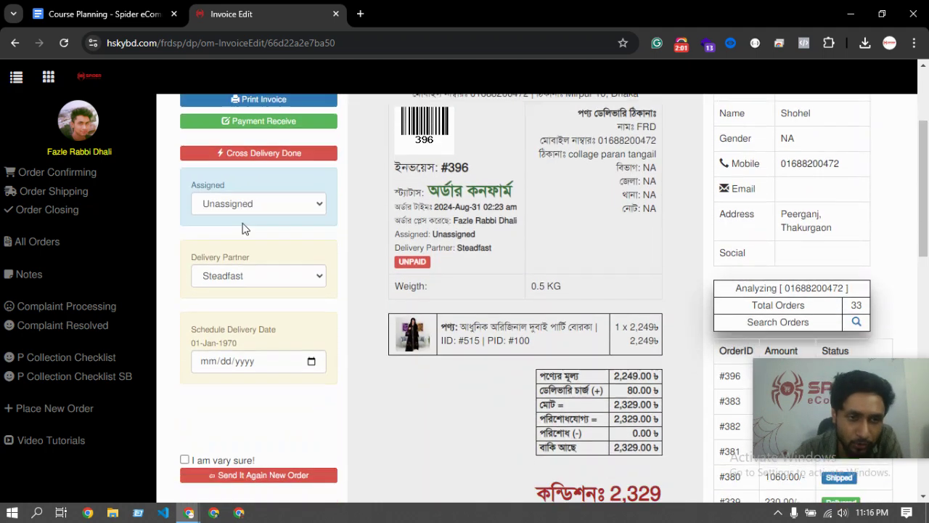
scroll(245, 228, "down", 3)
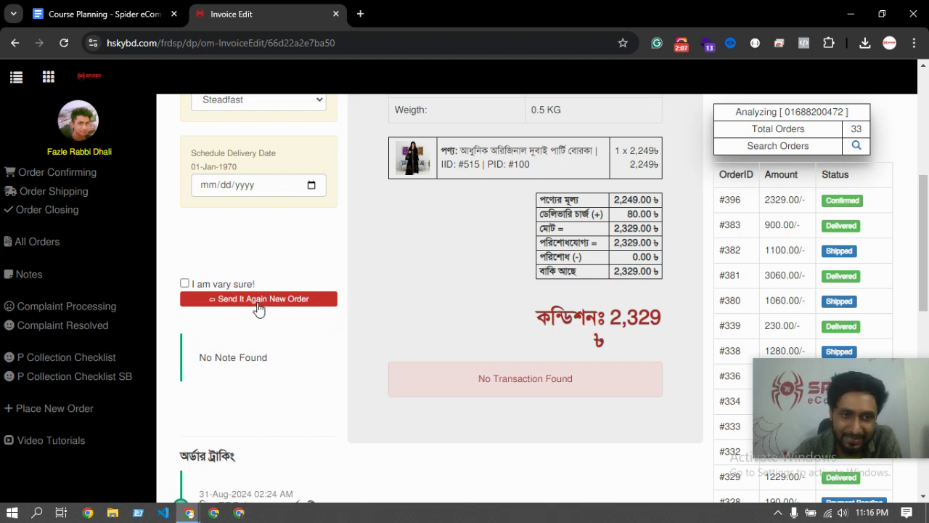
scroll(340, 273, "up", 5)
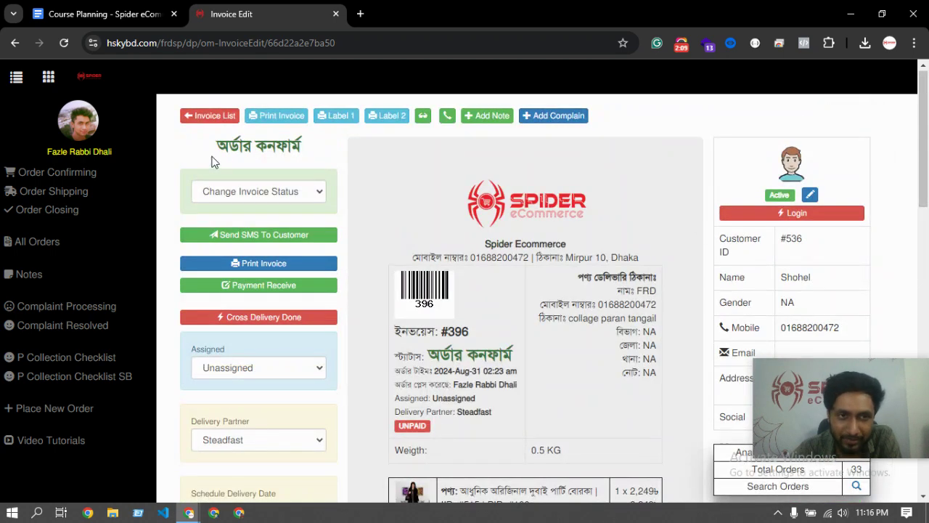
Step: Acknowledge the "I am vary sure!" confirmation, send the confirmed order back as a new order, and check its status heading
left_click_drag(207, 153, 293, 153)
scroll(343, 332, "down", 5)
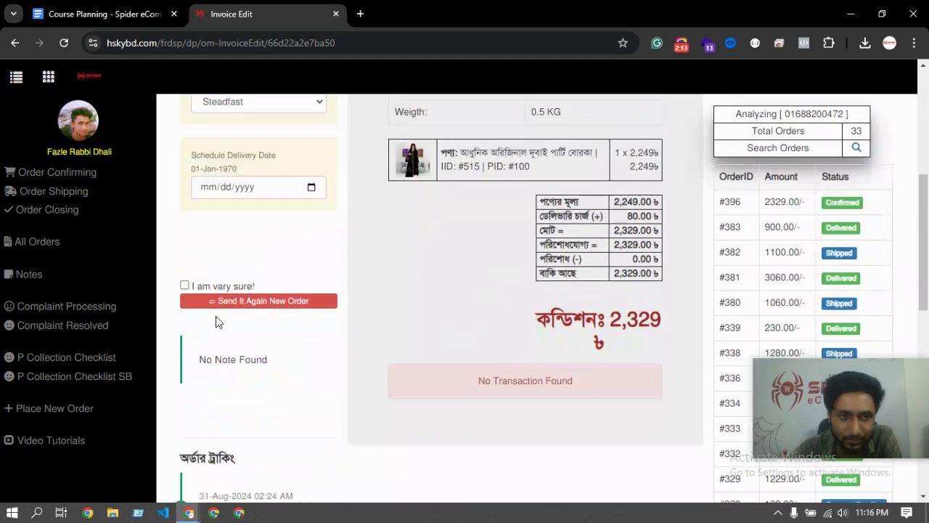
left_click(184, 214)
left_click(261, 234)
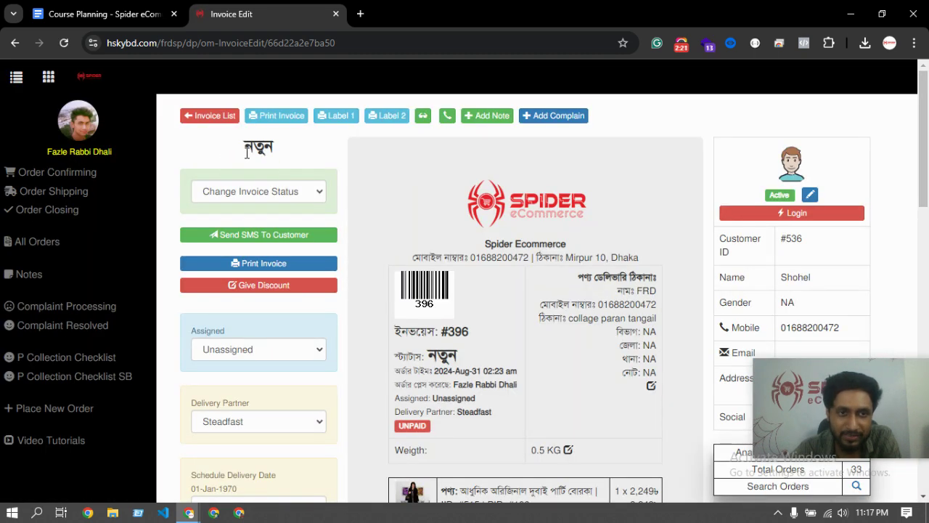
left_click_drag(243, 149, 282, 153)
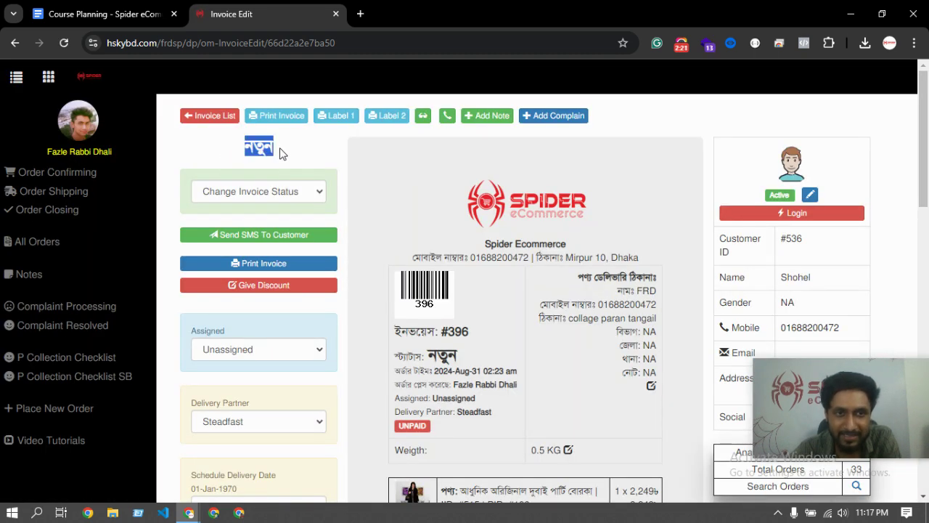
left_click(283, 154)
Step: Return to the Order Confirming list and reopen the 31-Aug-2024 new order's invoice for editing
left_click(81, 183)
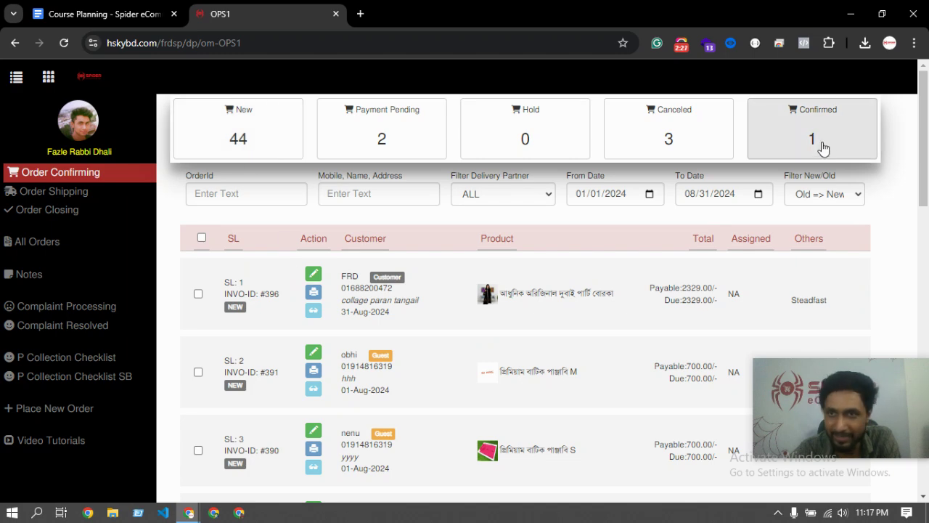
left_click(313, 274)
scroll(285, 263, "down", 7)
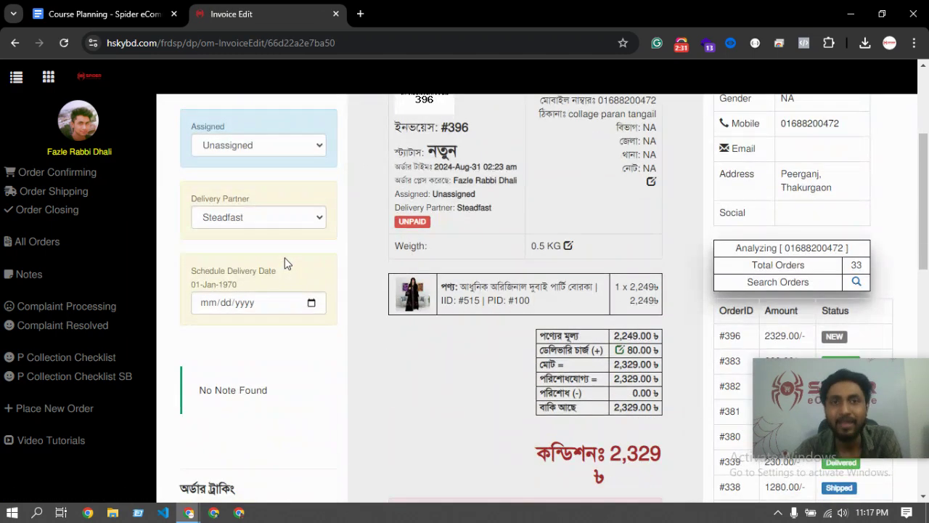
scroll(305, 218, "up", 7)
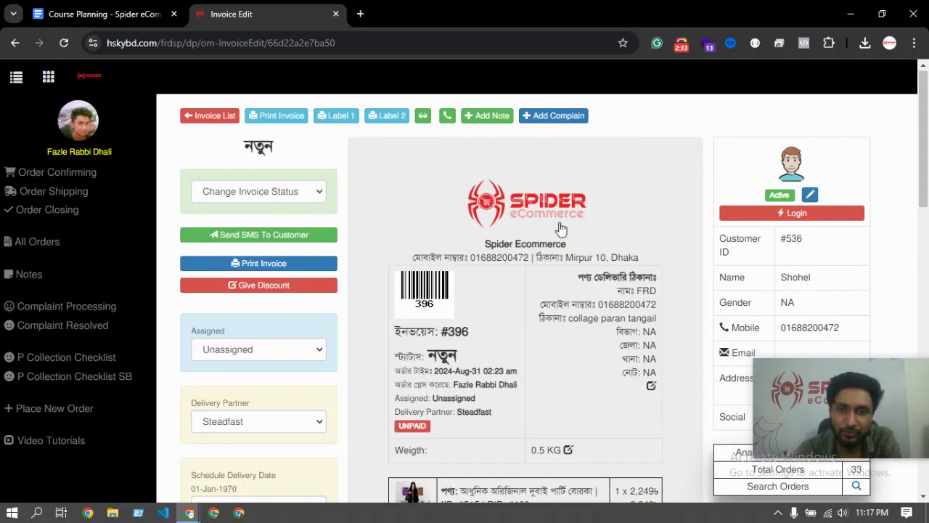
Step: Open the invoice's delivery details form, review its contact, address, note and location fields, and close it without changes
left_click(651, 385)
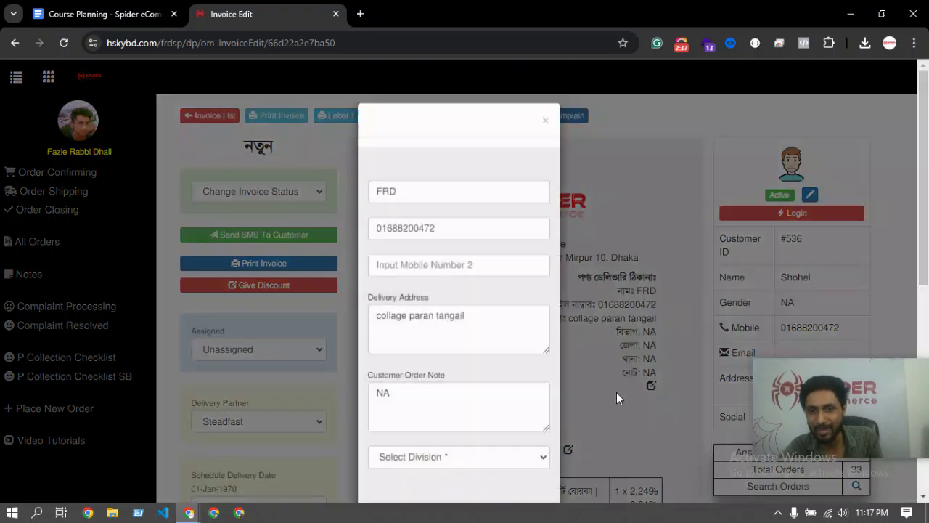
scroll(442, 262, "down", 2)
left_click(463, 142)
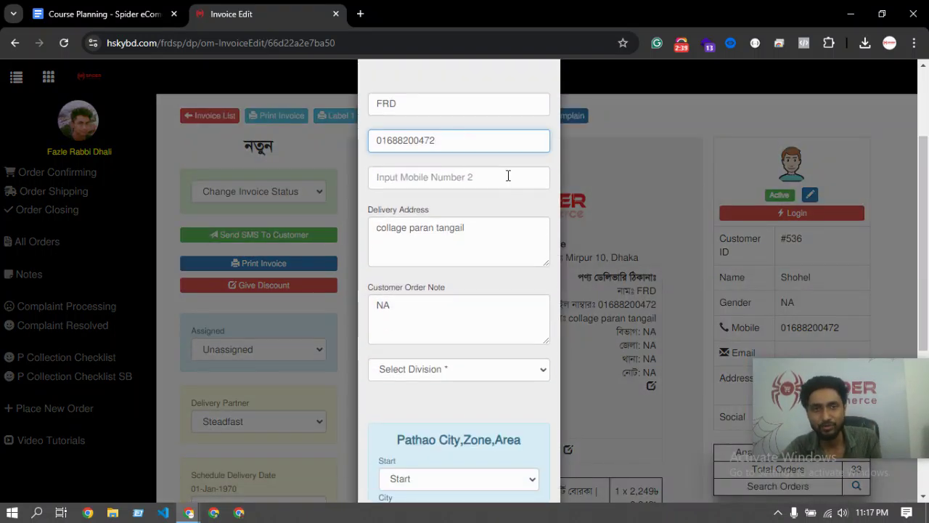
scroll(481, 313, "down", 4)
left_click(633, 374)
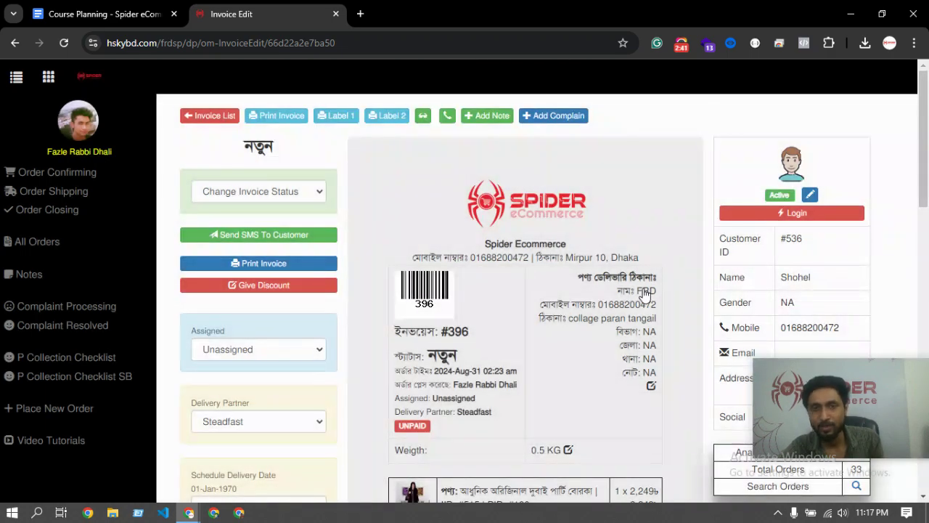
Step: Review the new order's product and totals, open its delivery charge for editing, and look over the rest of the invoice
scroll(645, 323, "down", 1)
scroll(644, 323, "down", 2)
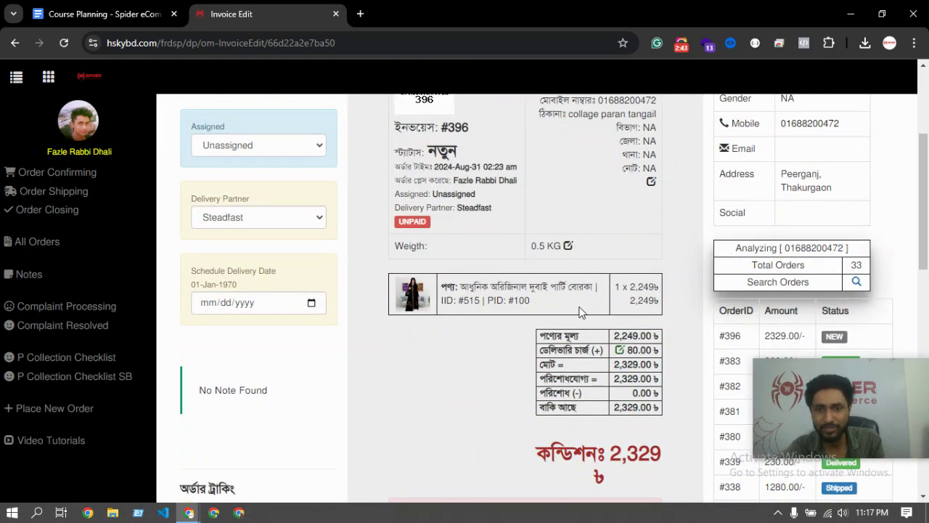
scroll(581, 312, "down", 1)
left_click(619, 282)
left_click(506, 270)
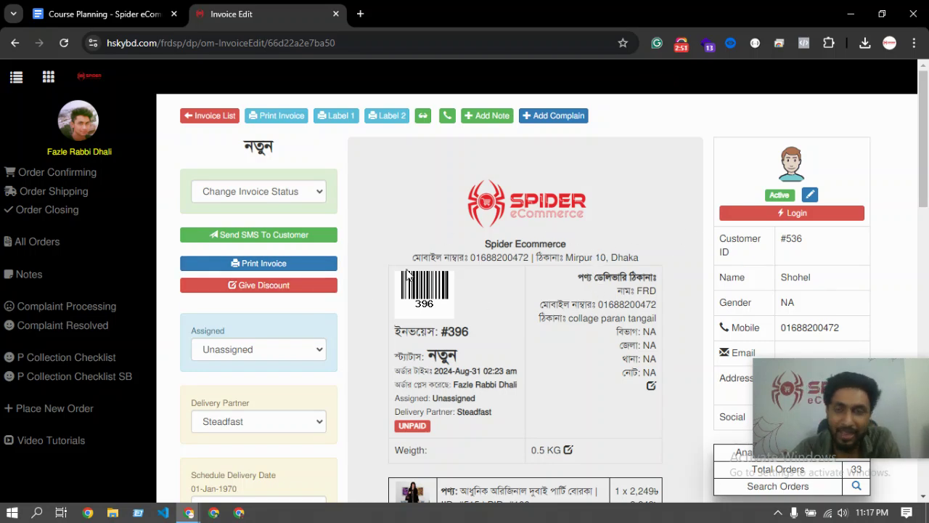
scroll(407, 272, "down", 2)
scroll(264, 285, "down", 3)
scroll(238, 322, "up", 5)
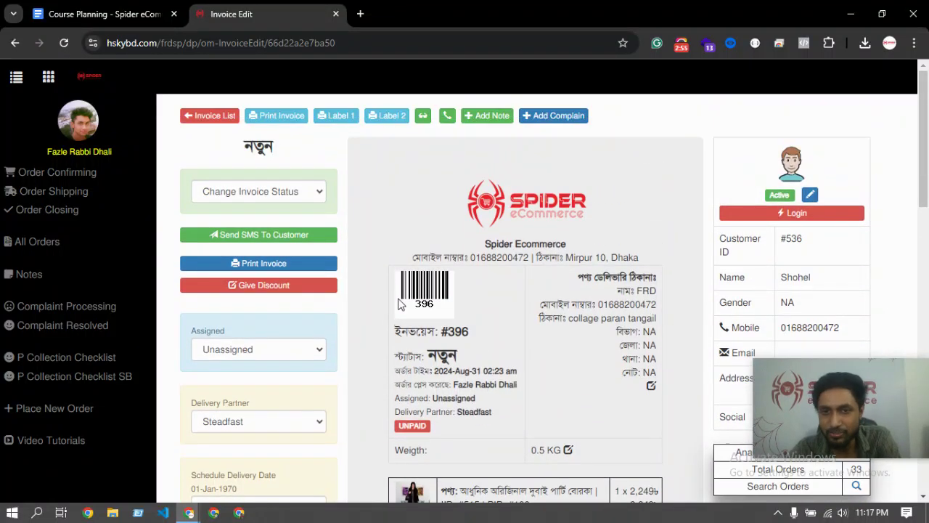
Step: Append "c" to the customer's name in the invoice's delivery details, save the update and acknowledge the result
left_click(651, 386)
left_click(465, 242)
scroll(514, 353, "down", 6)
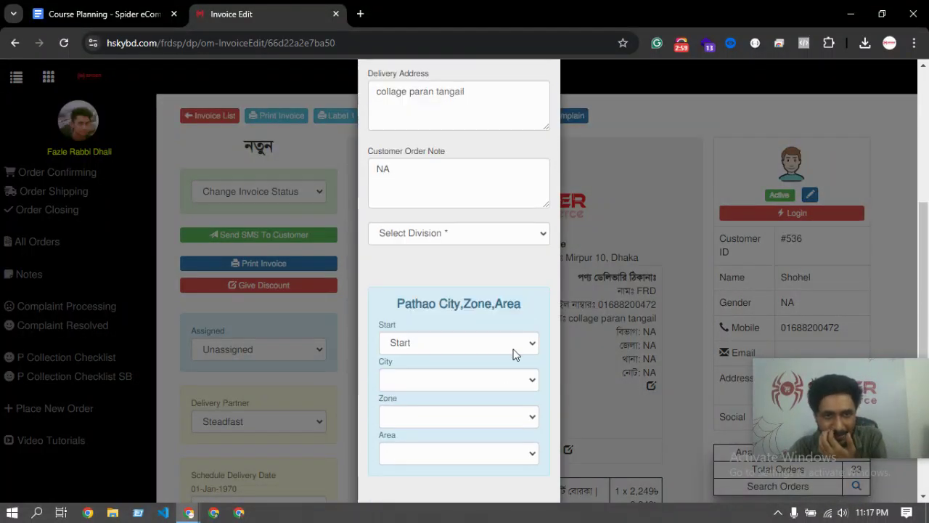
left_click(518, 371)
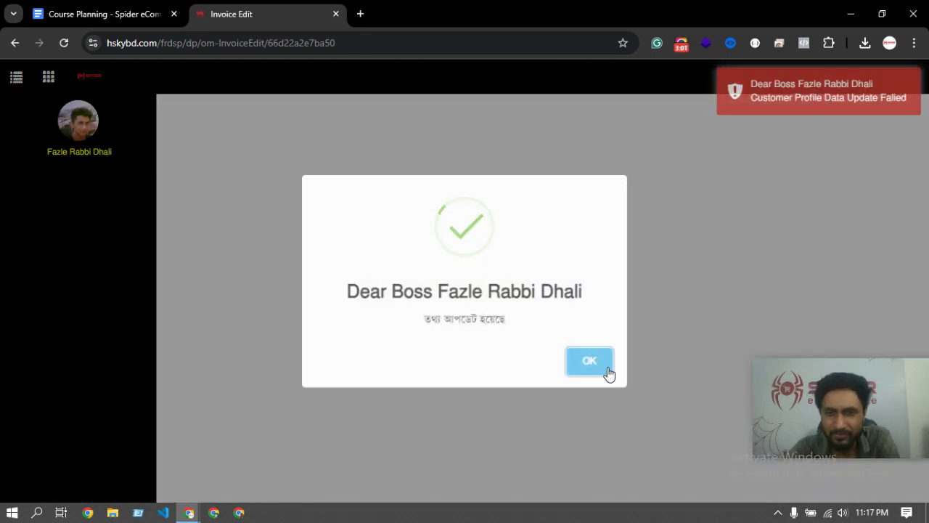
left_click(608, 374)
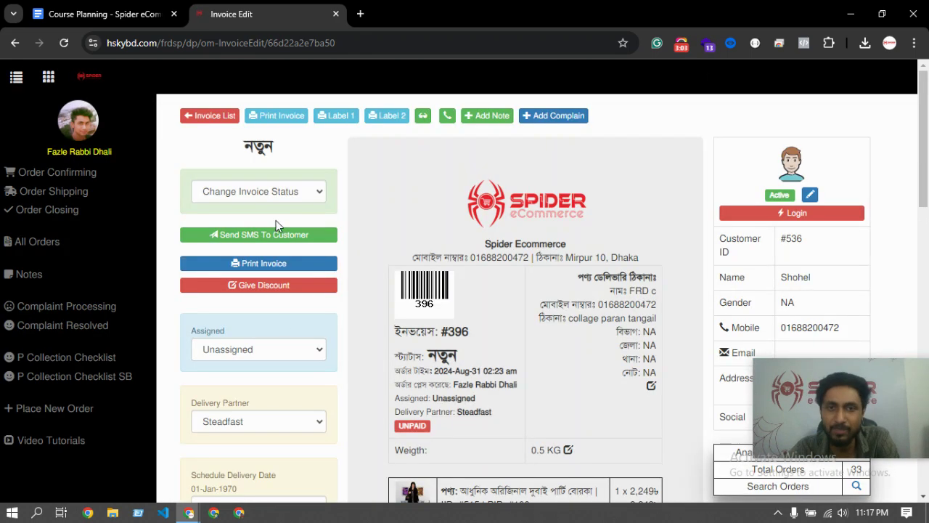
Step: Change the invoice status to Confirmed with Steadfast as the delivery partner, and acknowledge the result
left_click(269, 201)
left_click(246, 231)
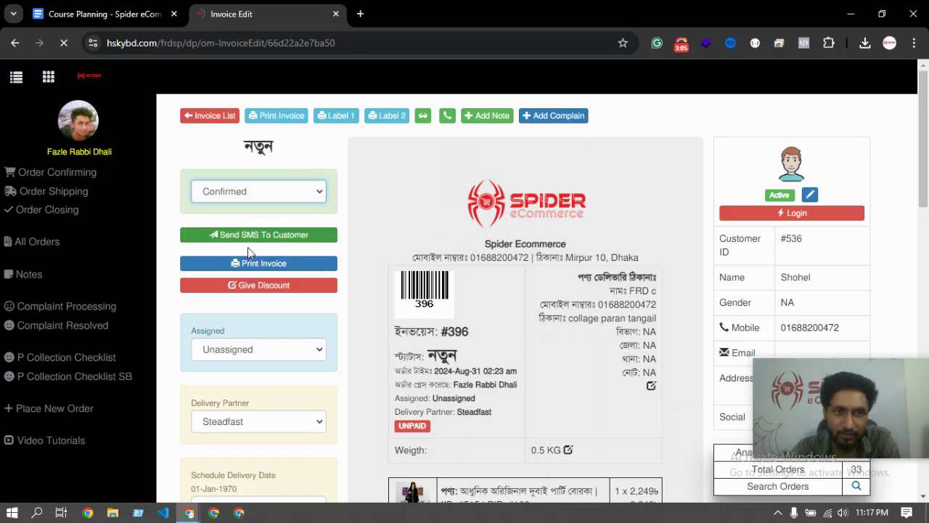
left_click(457, 240)
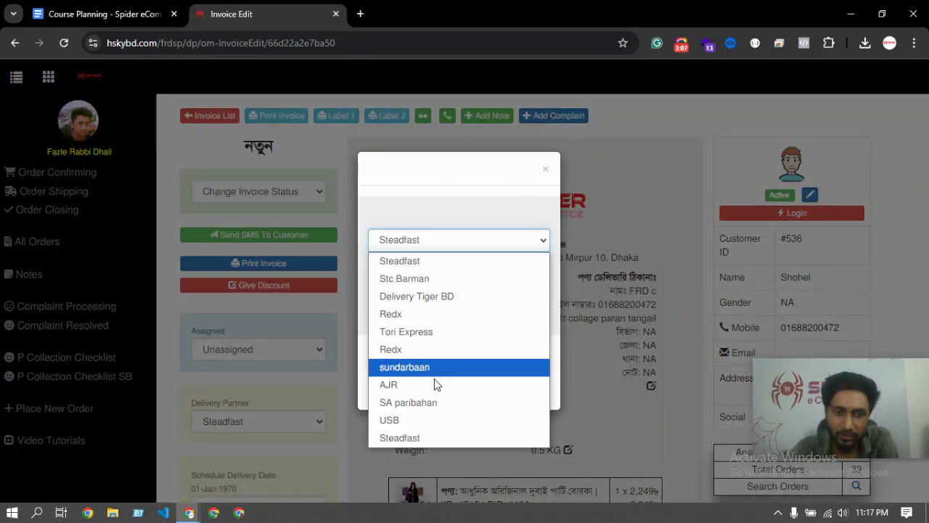
left_click(420, 435)
left_click(532, 299)
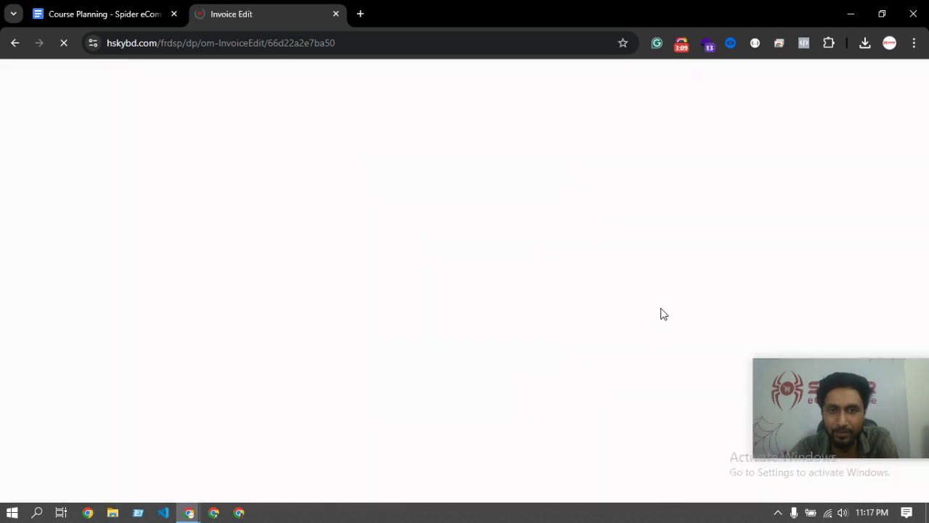
left_click(581, 347)
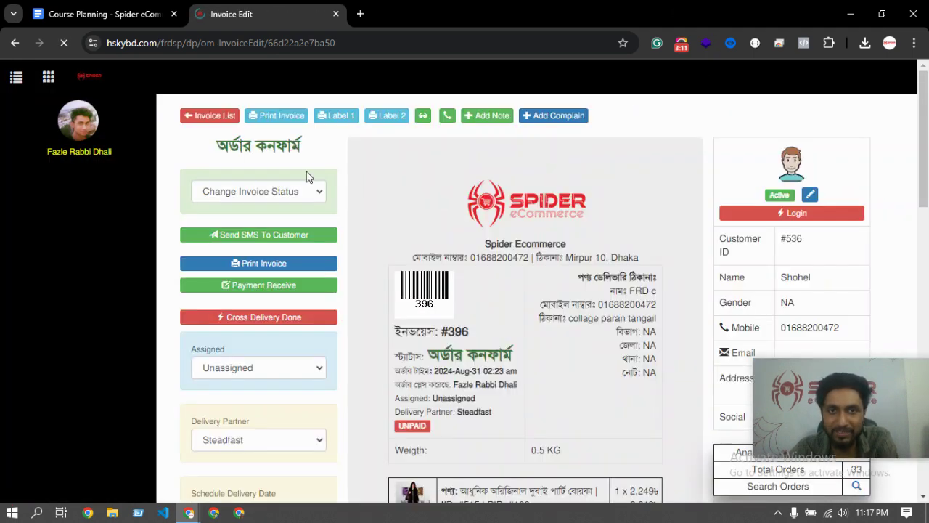
Step: Examine the confirmed invoice's status, locked delivery details, "Send It Again New Order" control, notes and order tracking history
scroll(230, 331, "down", 4)
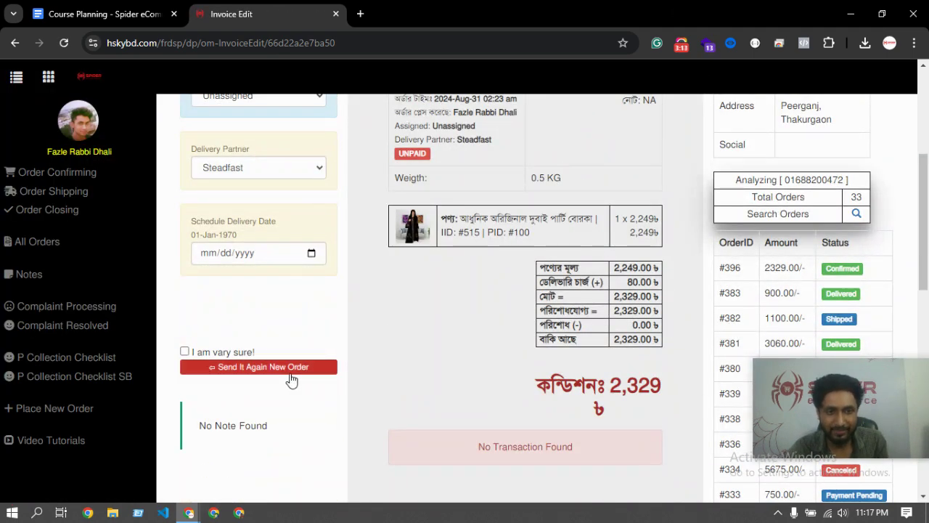
scroll(283, 322, "up", 4)
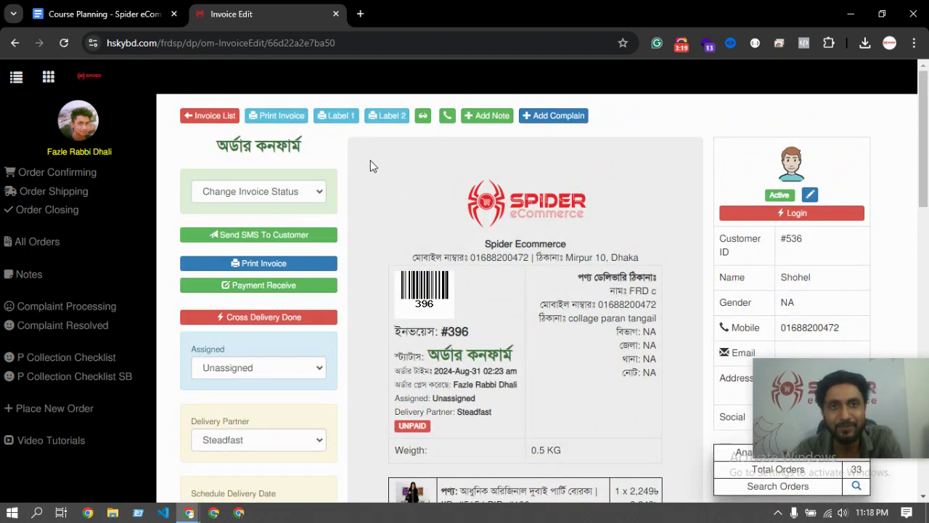
scroll(218, 348, "down", 4)
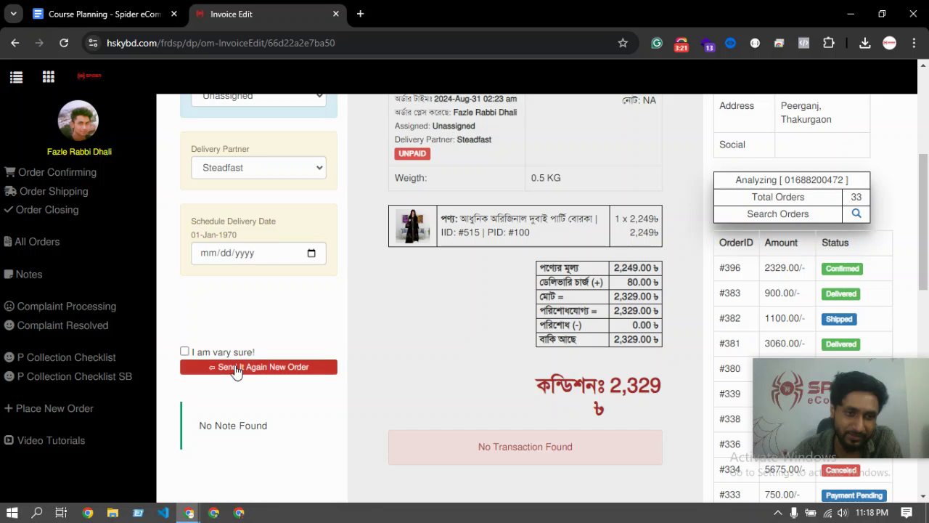
left_click(276, 355)
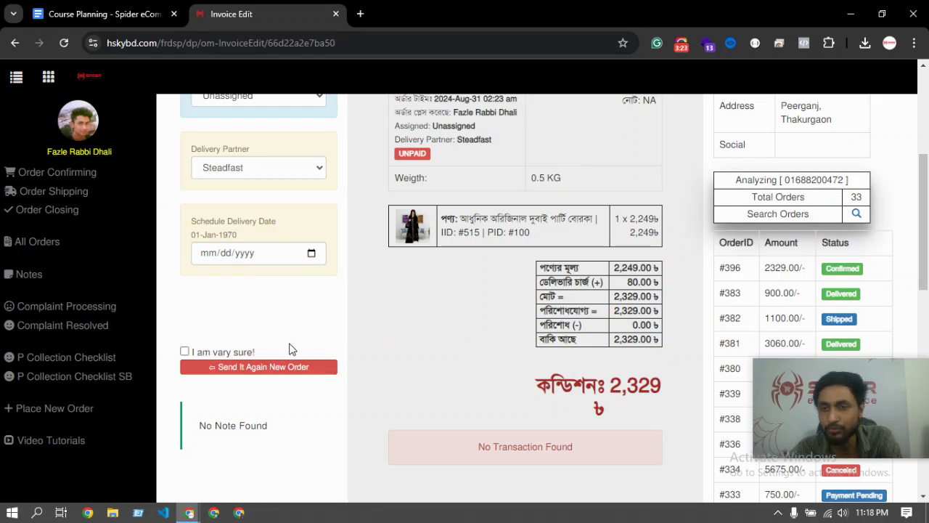
scroll(301, 327, "up", 4)
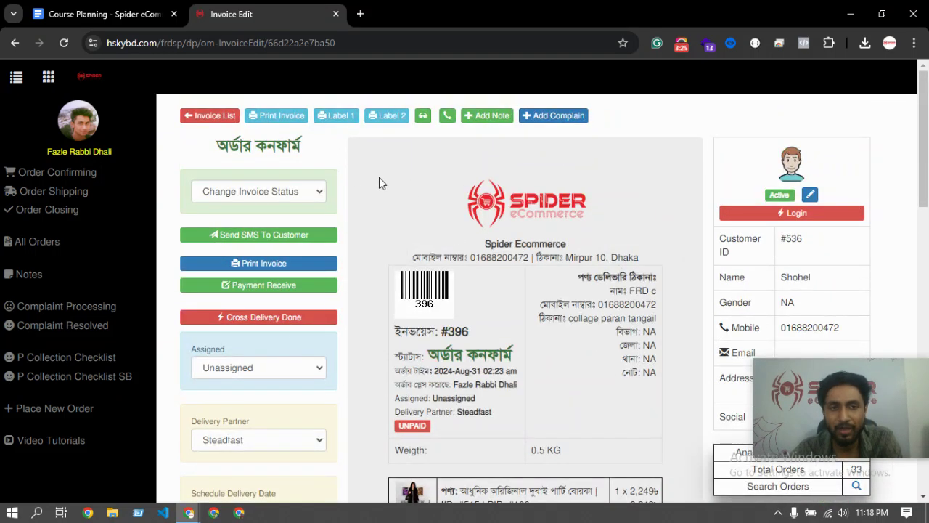
scroll(272, 323, "down", 5)
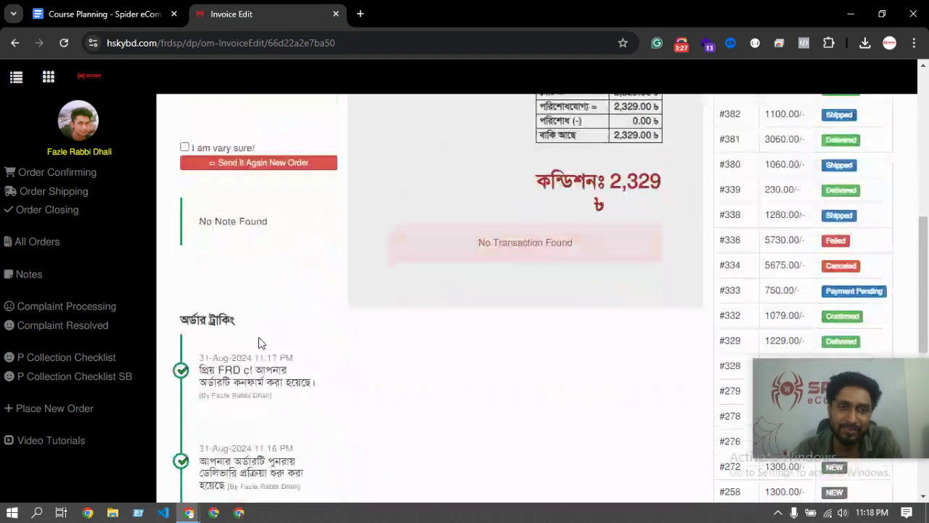
scroll(269, 243, "up", 5)
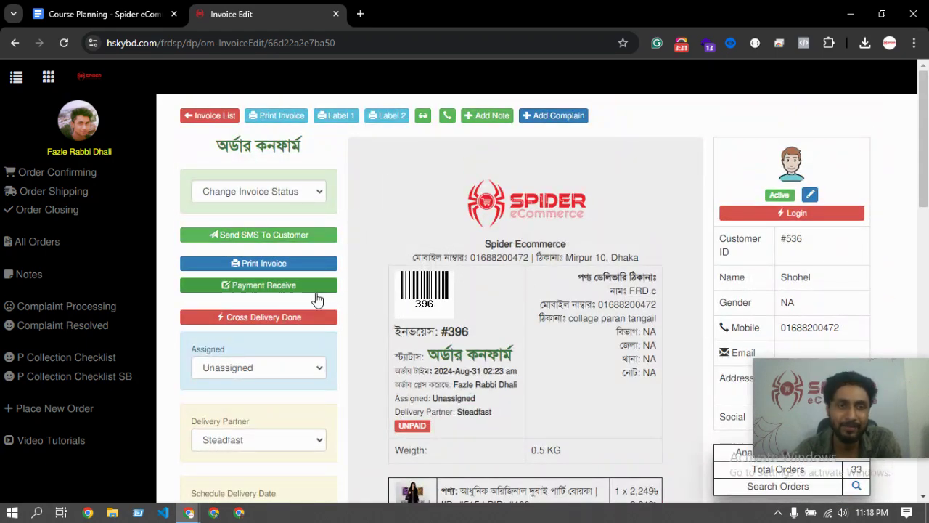
scroll(242, 319, "down", 5)
left_click_drag(206, 216, 275, 214)
scroll(404, 229, "up", 6)
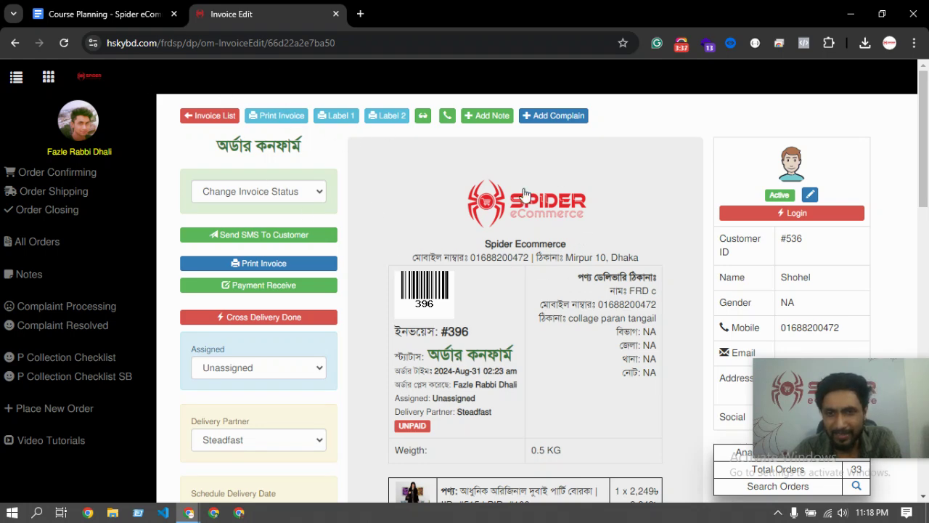
left_click(681, 42)
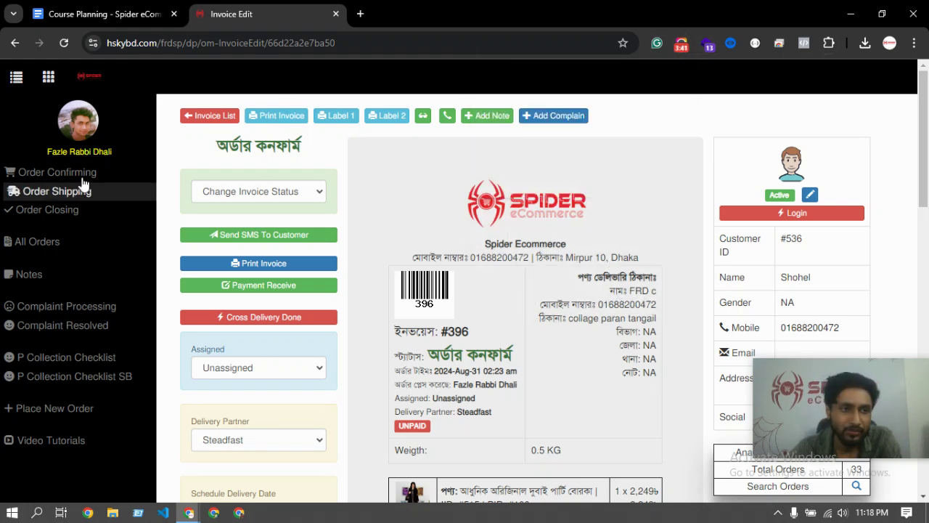
Step: Return to the Order Confirming list, look through the new orders and open the 22-May-2024 "panjabi x" invoice for editing
left_click(50, 172)
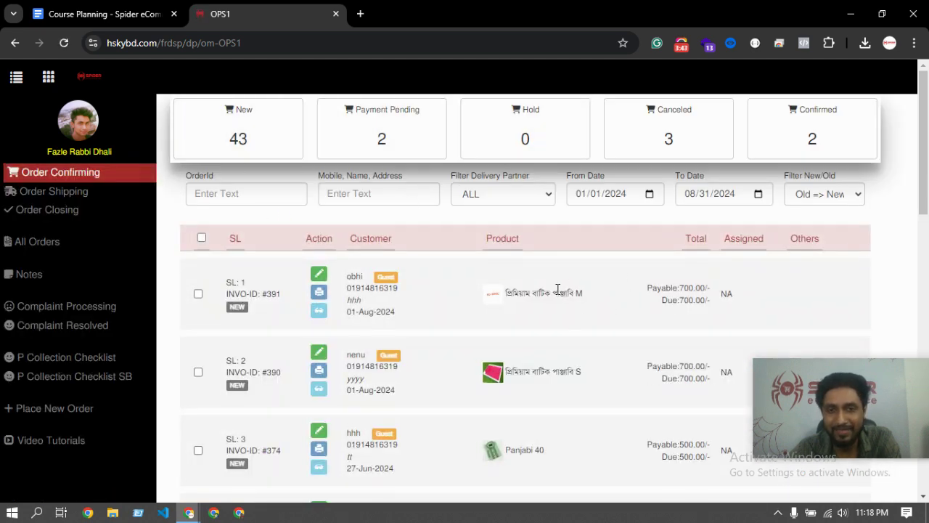
scroll(758, 285, "down", 4)
scroll(508, 305, "down", 4)
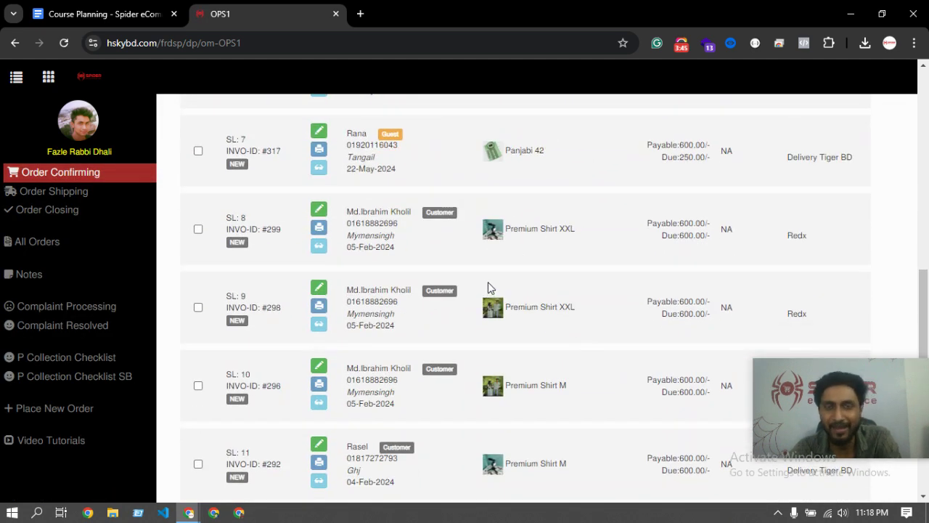
scroll(488, 282, "down", 1)
scroll(311, 266, "up", 4)
scroll(341, 260, "up", 5)
scroll(346, 266, "down", 4)
scroll(312, 269, "down", 2)
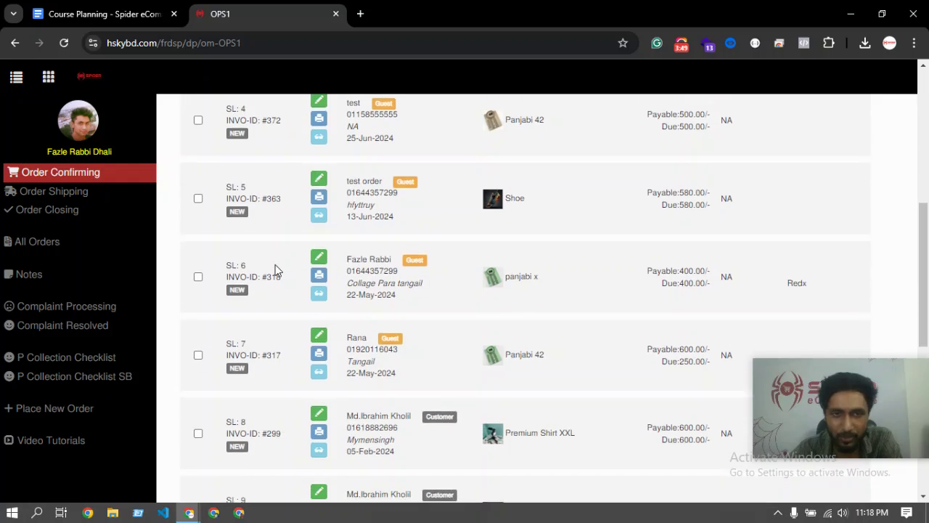
left_click(319, 256)
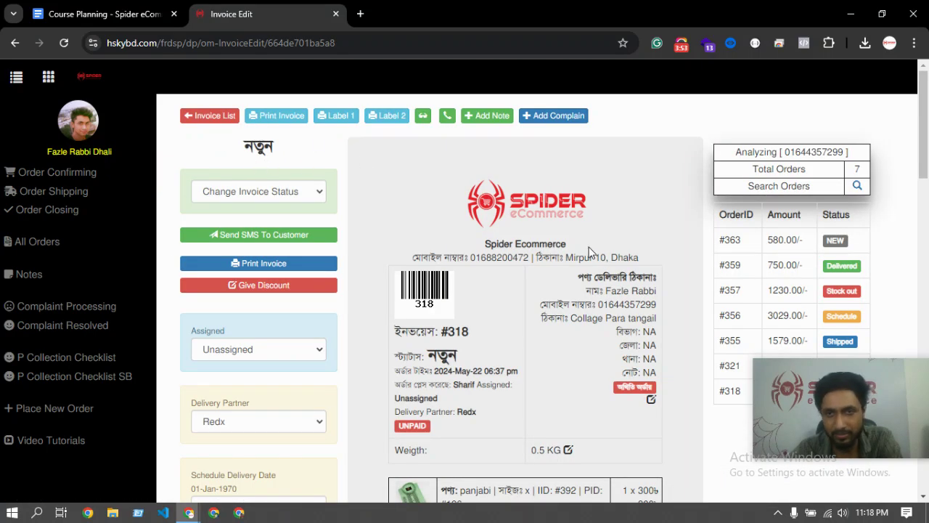
Step: Examine the order analysis box for the customer's mobile number, including the total orders and the list of past orders
scroll(559, 247, "down", 1)
scroll(530, 222, "up", 1)
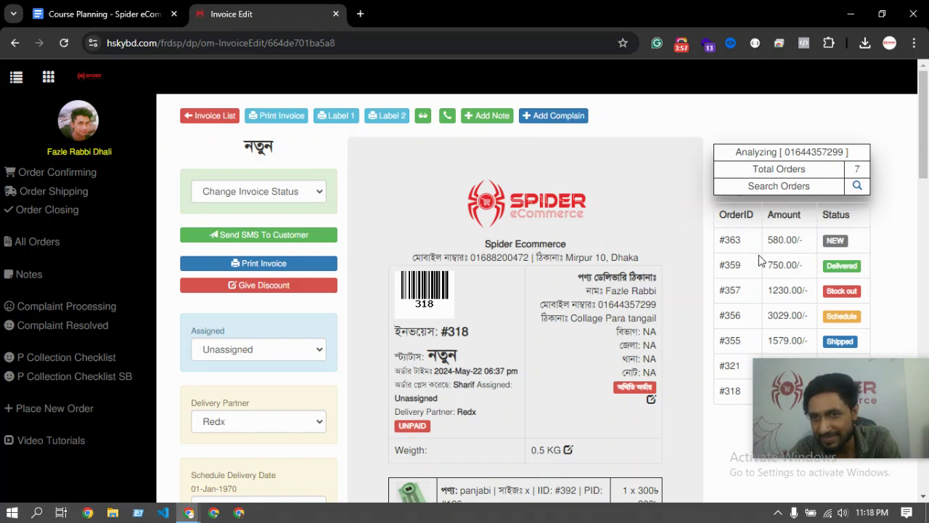
scroll(814, 247, "down", 1)
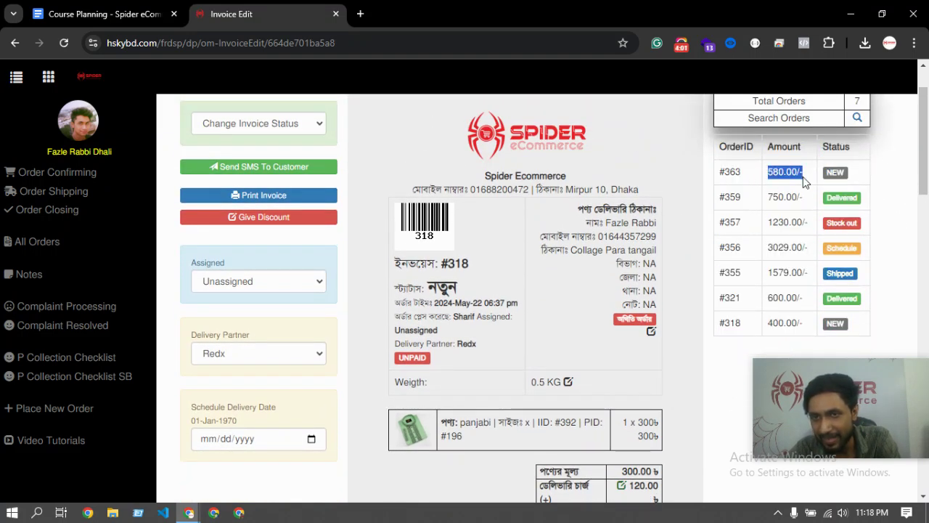
scroll(733, 190, "up", 1)
left_click_drag(735, 152, 848, 154)
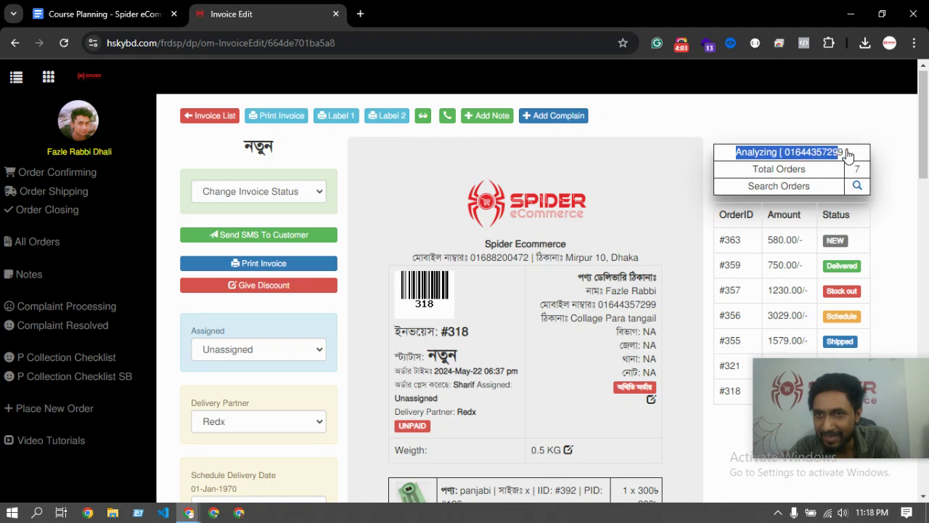
left_click(808, 167)
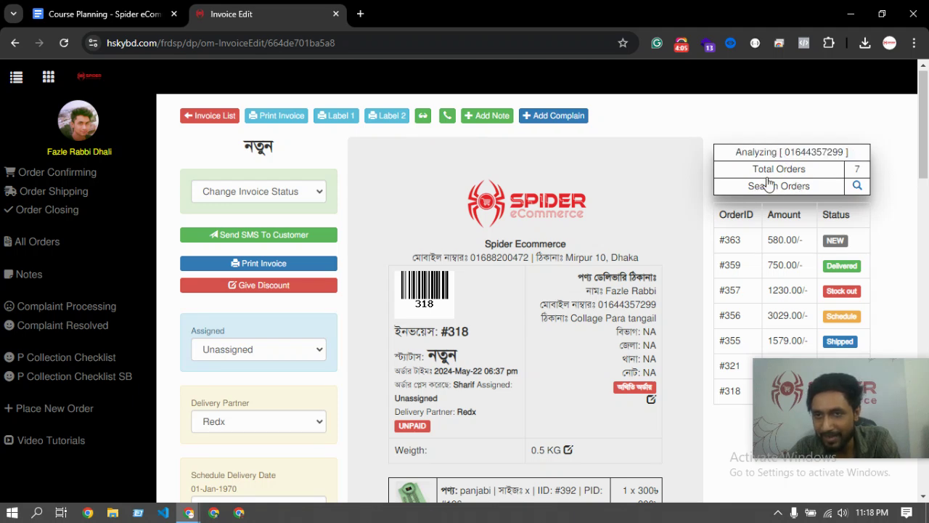
scroll(755, 175, "down", 3)
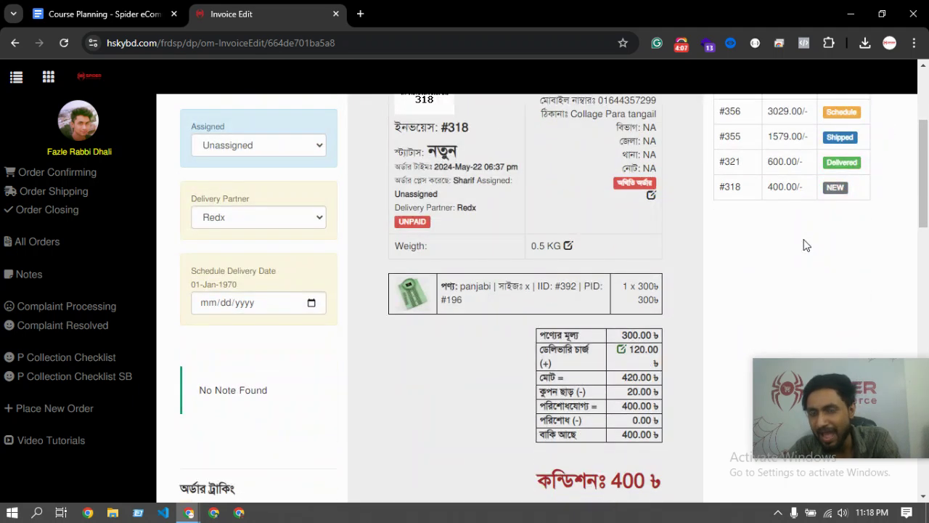
scroll(801, 232, "up", 3)
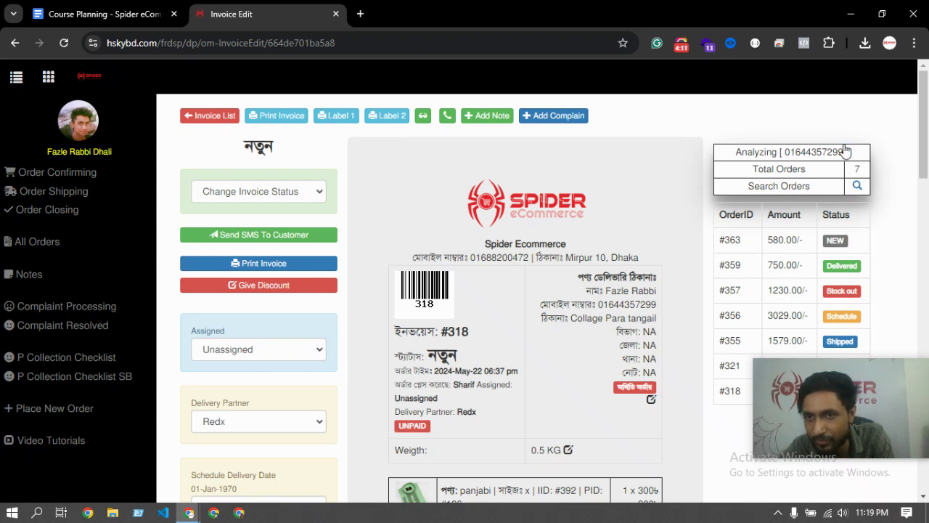
left_click_drag(846, 157, 807, 170)
left_click(885, 204)
Step: Compare the order IDs, amounts and statuses of the individual orders in the customer's order history
scroll(860, 228, "down", 1)
left_click_drag(719, 148, 831, 149)
left_click(766, 182)
left_click_drag(718, 188, 726, 195)
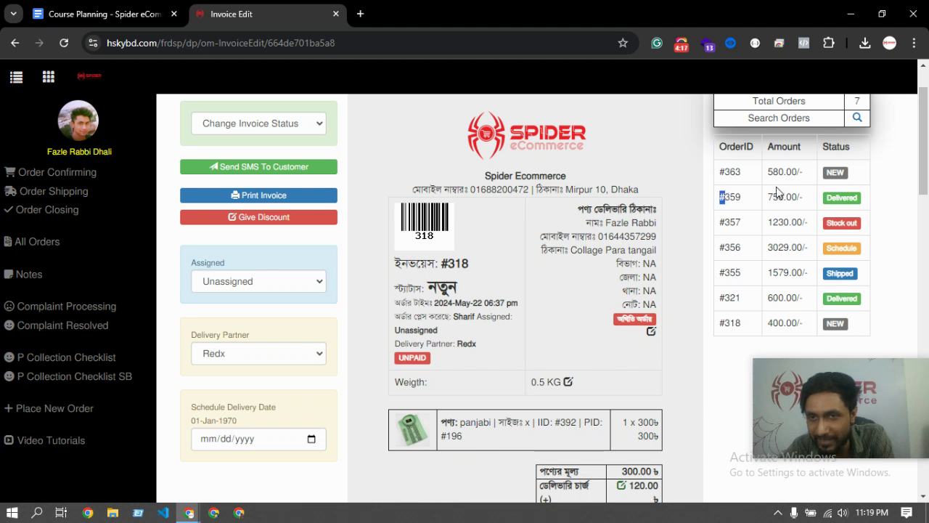
double_click(778, 171)
double_click(775, 197)
double_click(777, 222)
left_click(814, 248)
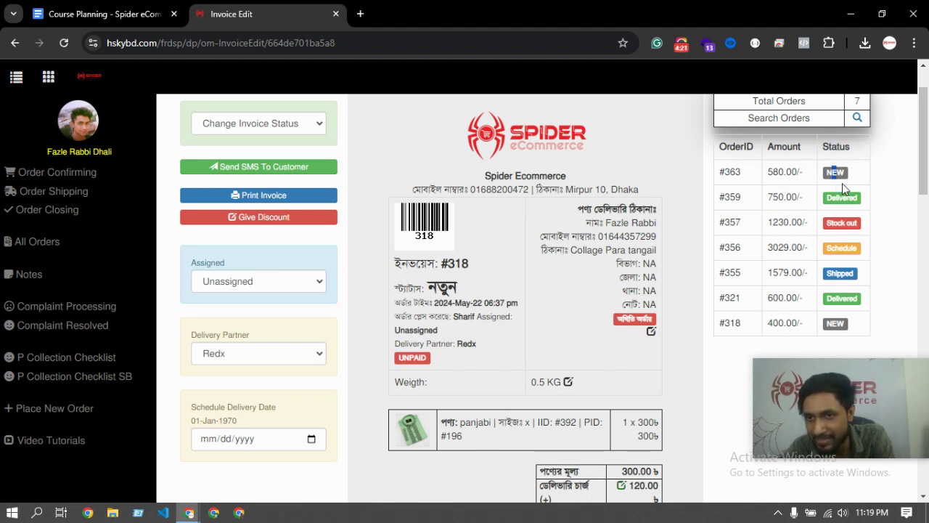
left_click_drag(826, 196, 871, 232)
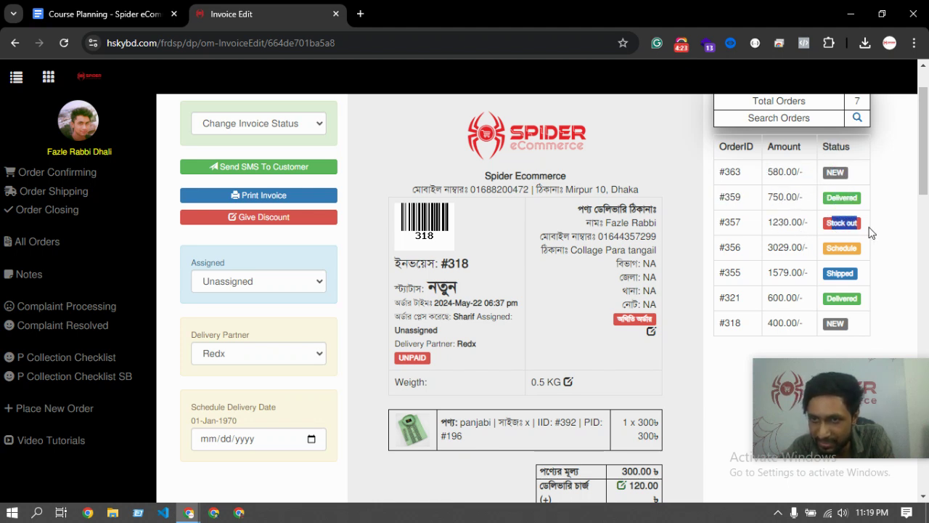
left_click_drag(827, 271, 837, 274)
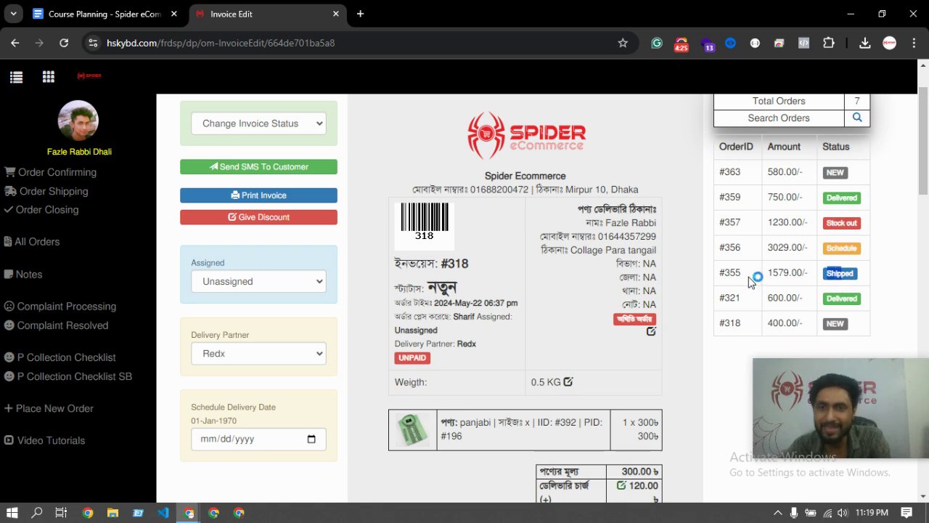
Step: Recheck the Stock out, Schedule and Delivered entries in the customer's order history against the current invoice
scroll(780, 216, "down", 1)
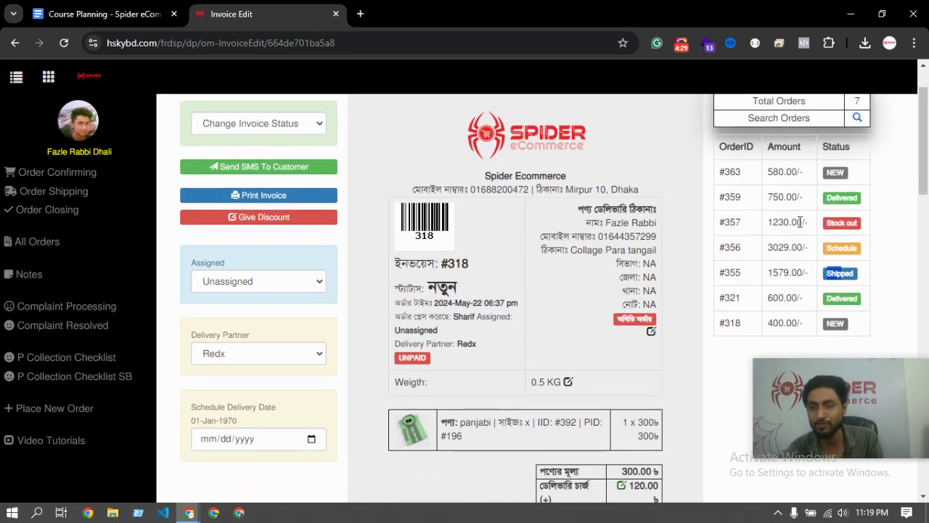
scroll(798, 255, "down", 2)
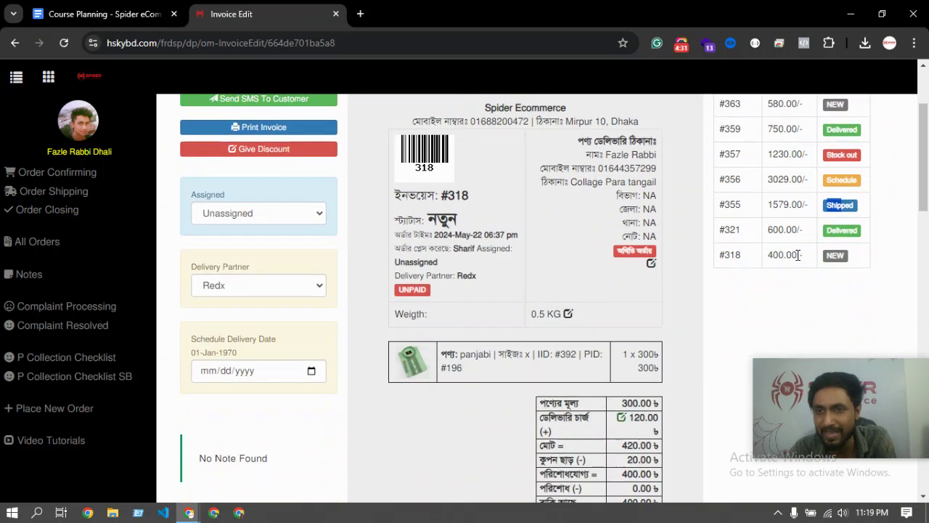
scroll(798, 254, "up", 2)
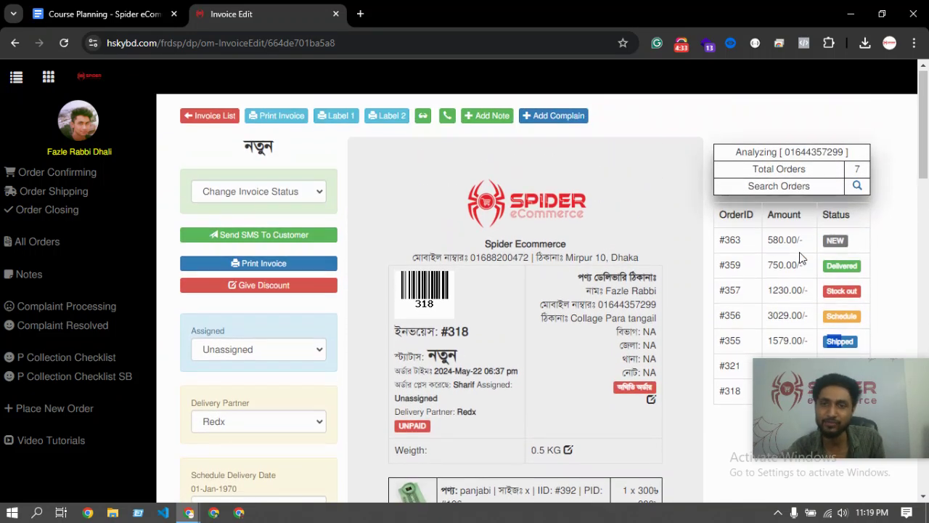
scroll(801, 258, "down", 1)
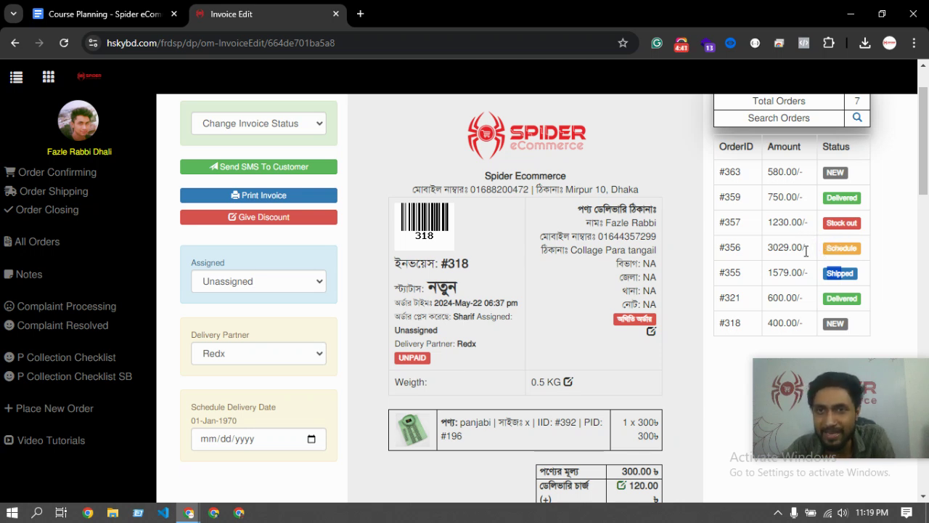
left_click_drag(832, 223, 858, 224)
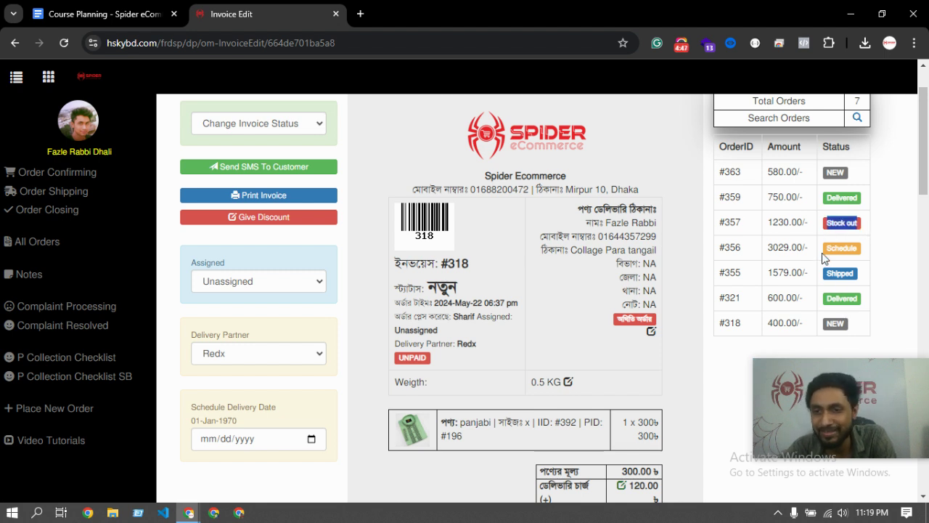
left_click_drag(829, 230, 722, 247)
left_click(839, 300)
left_click_drag(791, 203, 763, 211)
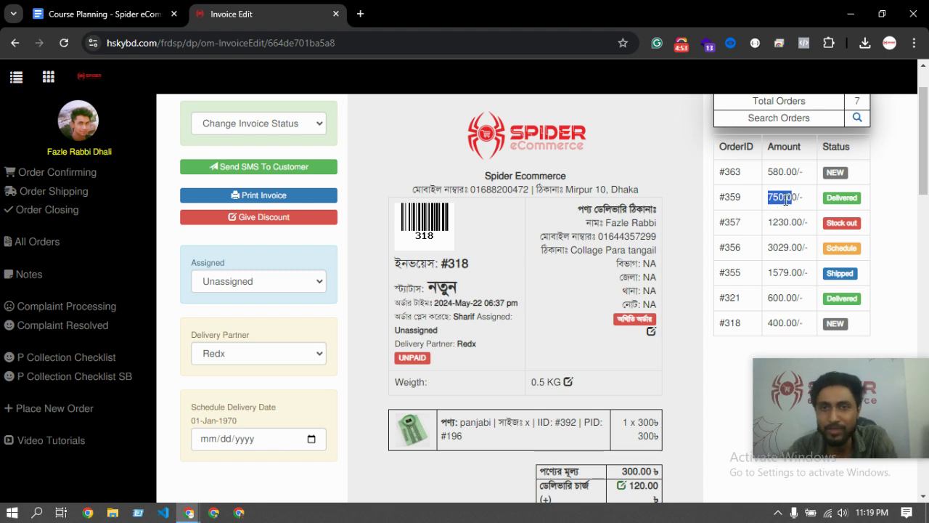
scroll(436, 218, "up", 1)
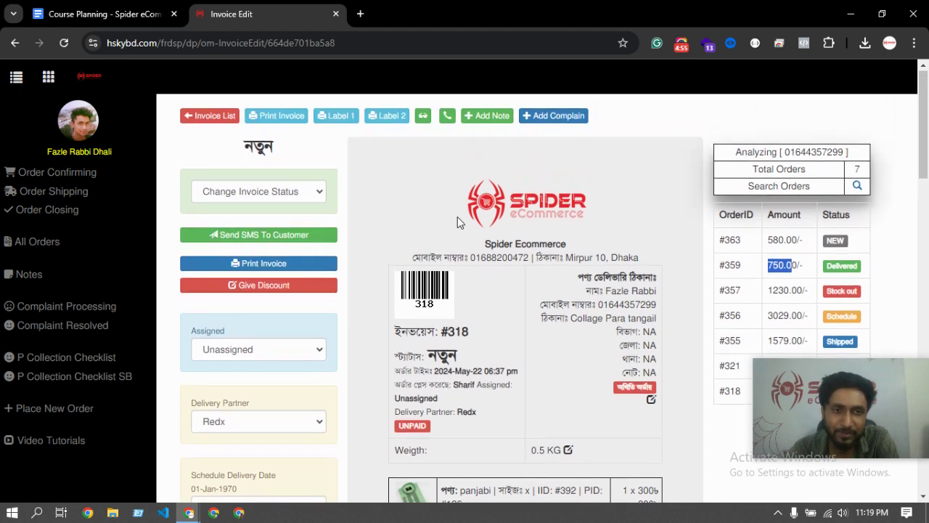